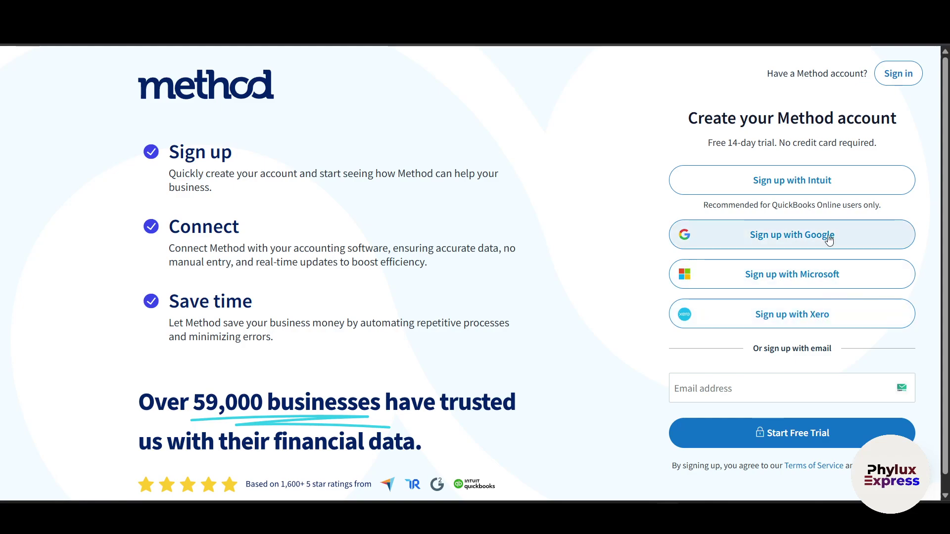
# Step: Sign up for a Method account with Google and continue into it
pyautogui.click(807, 250)
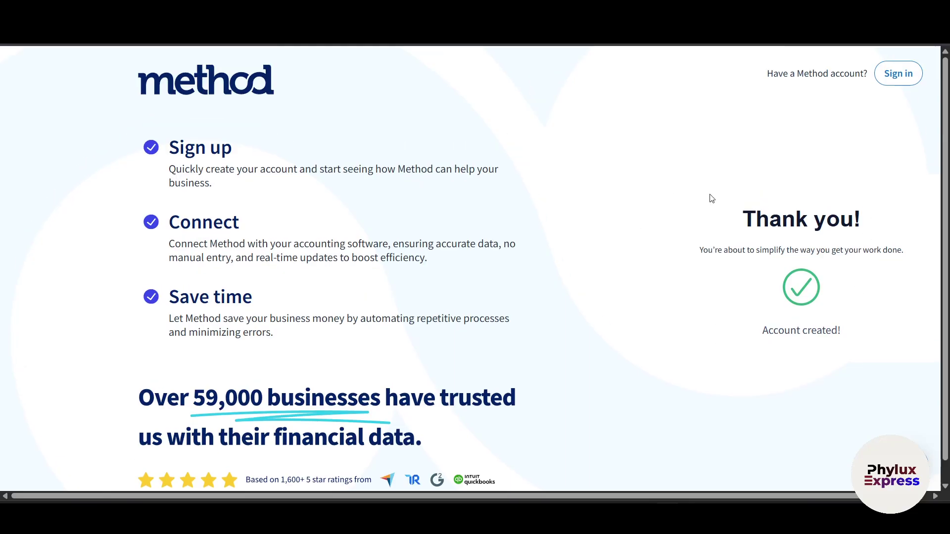
pyautogui.click(907, 79)
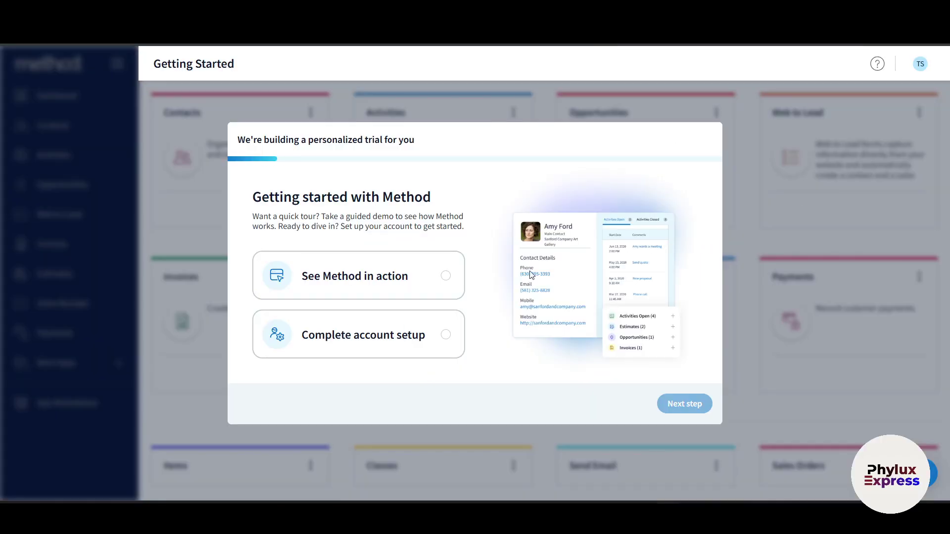
# Step: Choose to complete the account setup and select Xero as the accounting software
pyautogui.click(387, 342)
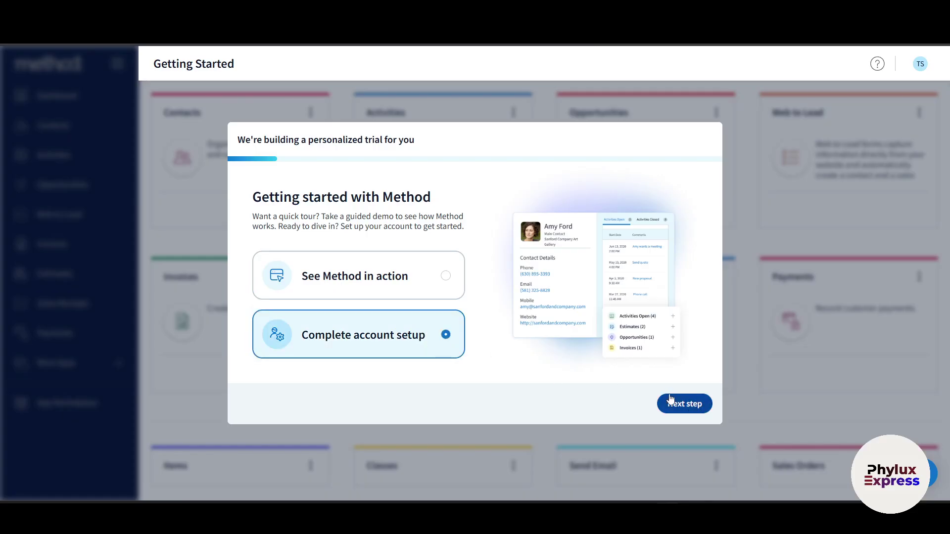
pyautogui.click(683, 404)
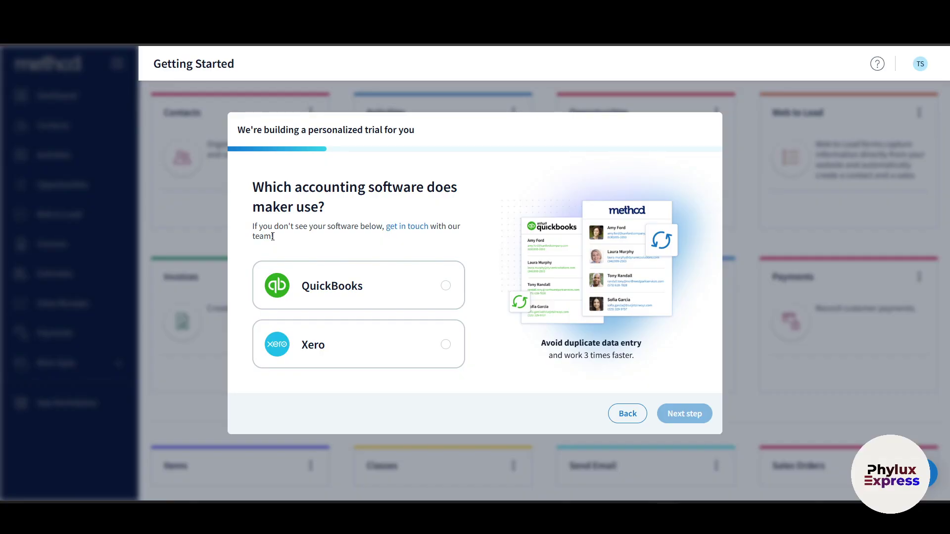
pyautogui.click(346, 350)
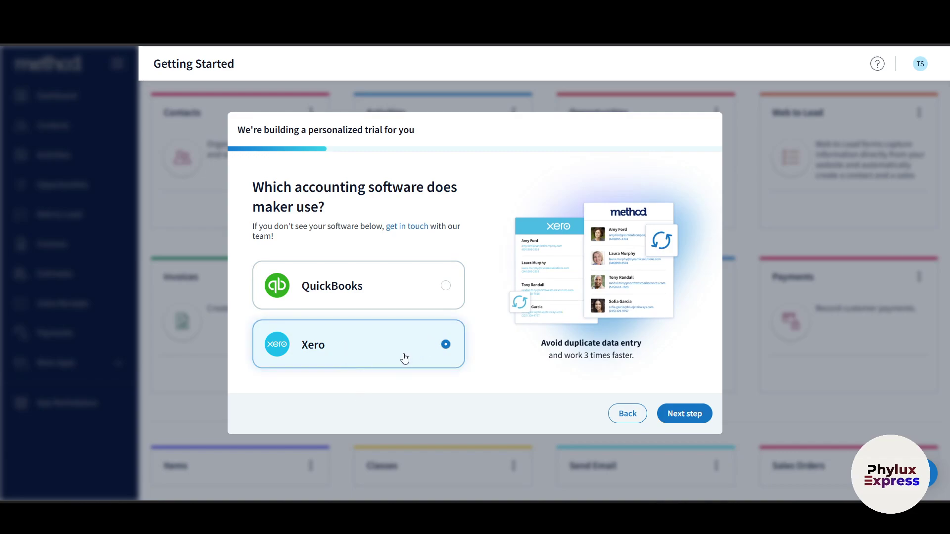
pyautogui.click(688, 418)
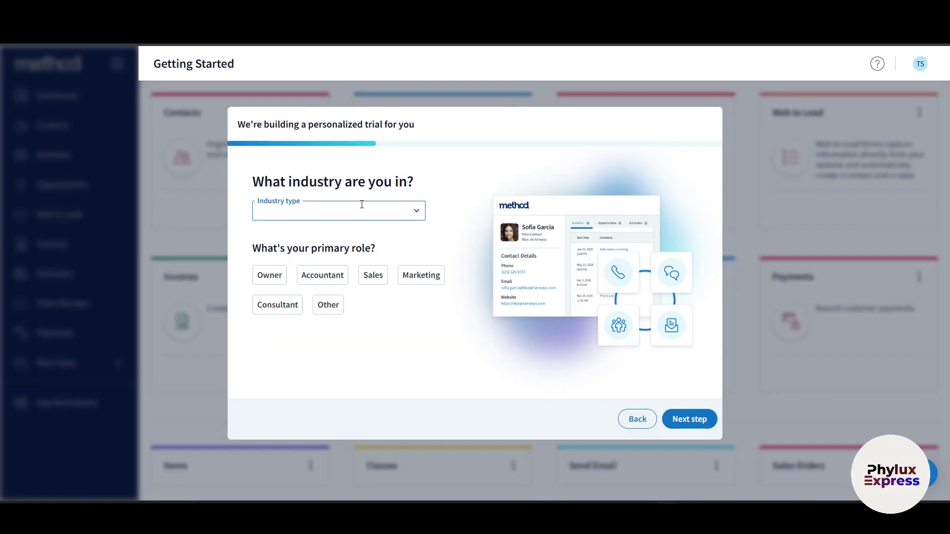
# Step: Set the industry to Automotive parts, repair and maintenance and the primary role to Owner
pyautogui.click(422, 214)
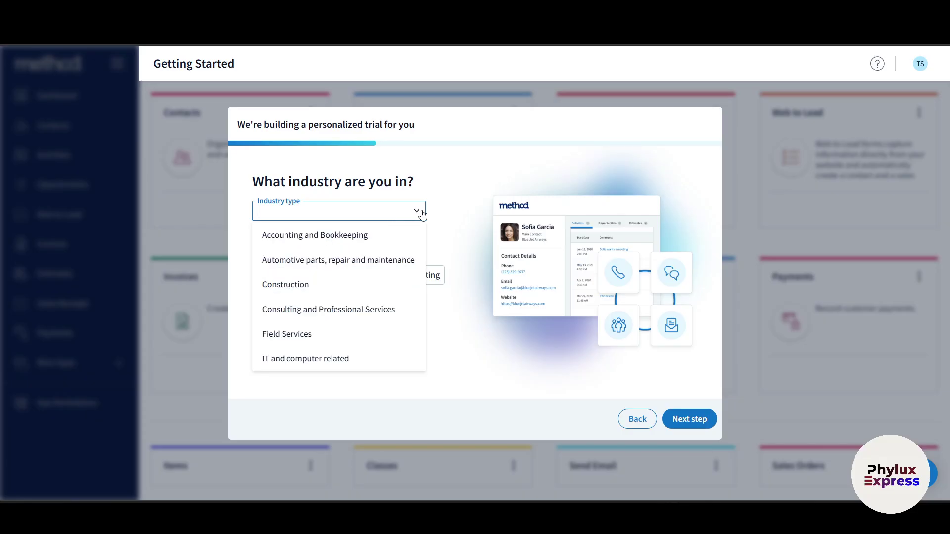
pyautogui.click(357, 256)
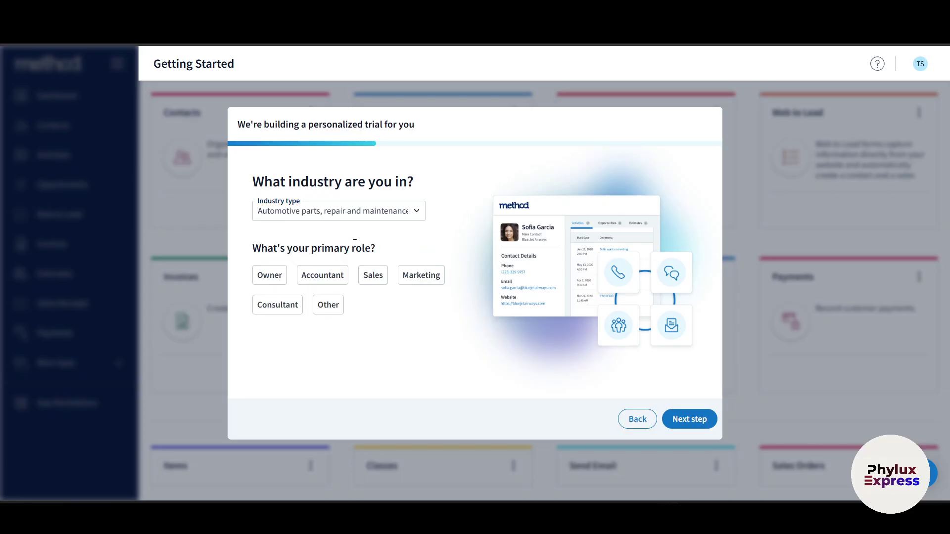
pyautogui.click(271, 283)
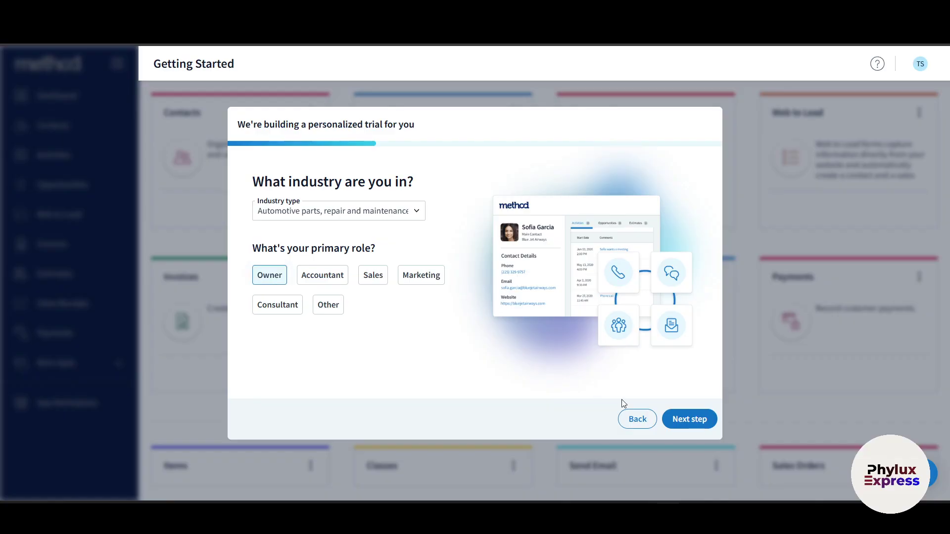
pyautogui.click(700, 420)
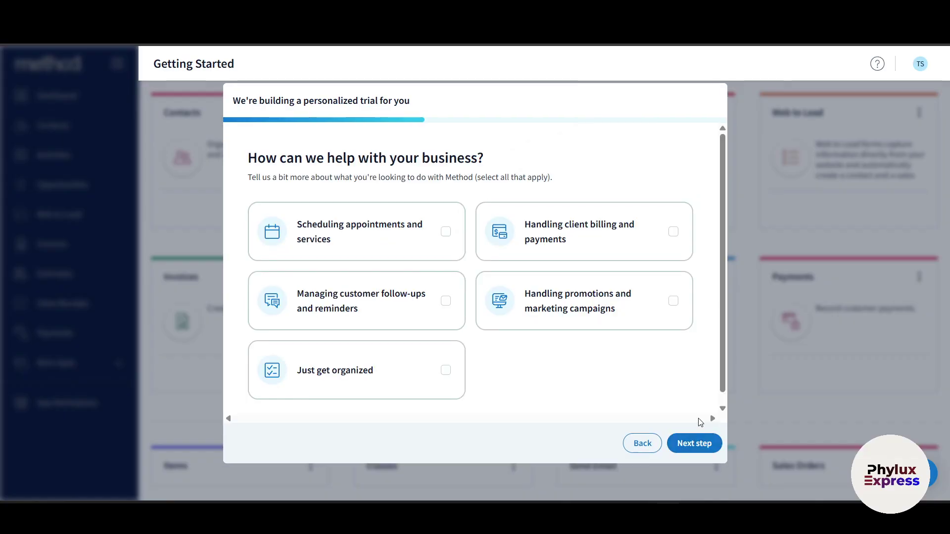
# Step: Select appointment scheduling, customer follow-ups and reminders, and Just get organized as business needs, and skip booking a demo
pyautogui.click(381, 237)
pyautogui.click(356, 309)
pyautogui.click(360, 364)
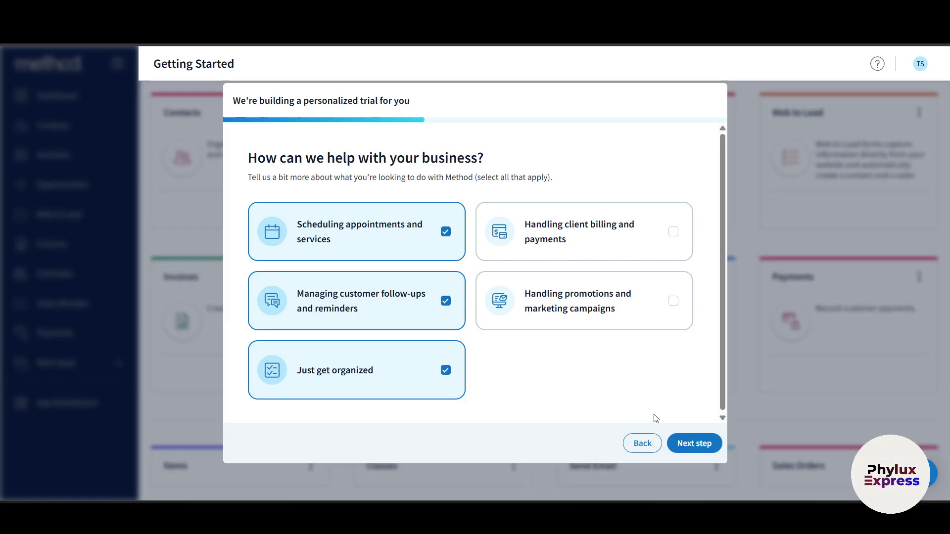
pyautogui.click(693, 444)
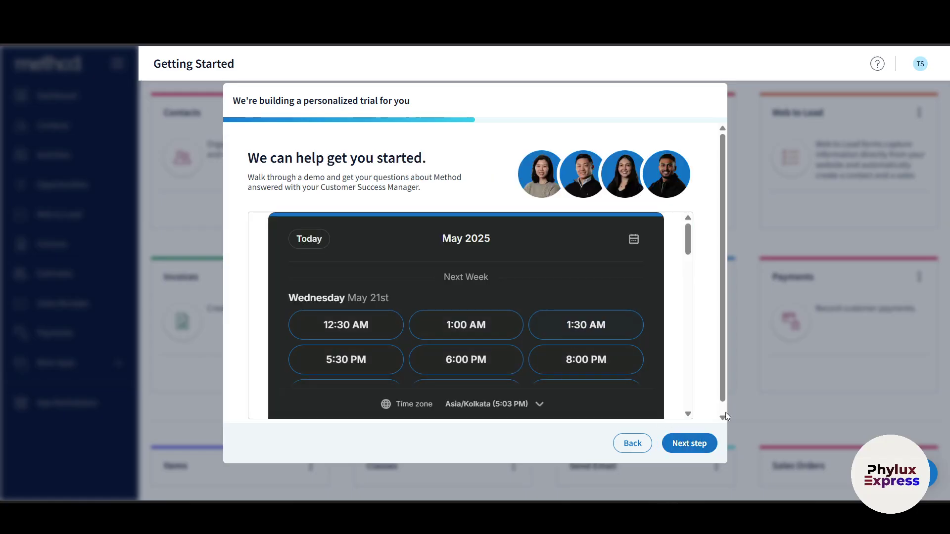
pyautogui.click(695, 443)
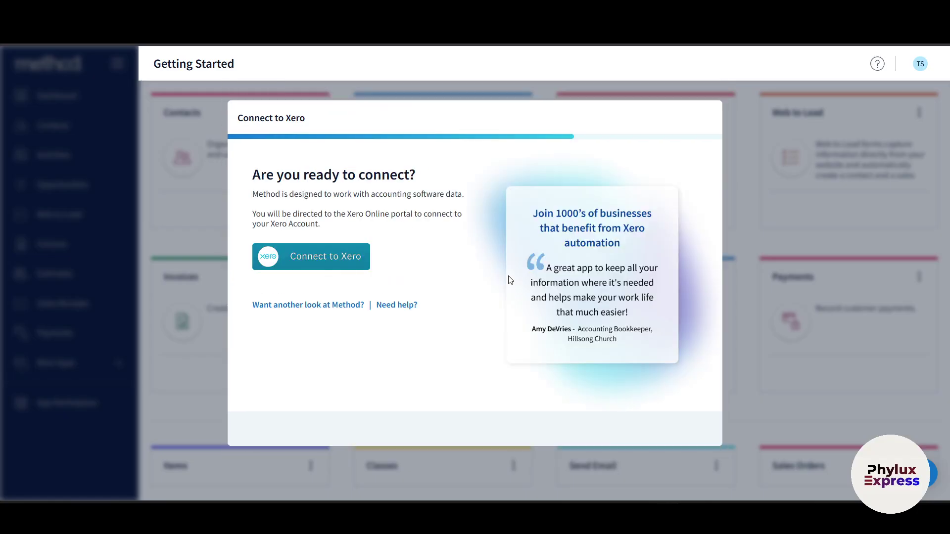
pyautogui.click(335, 255)
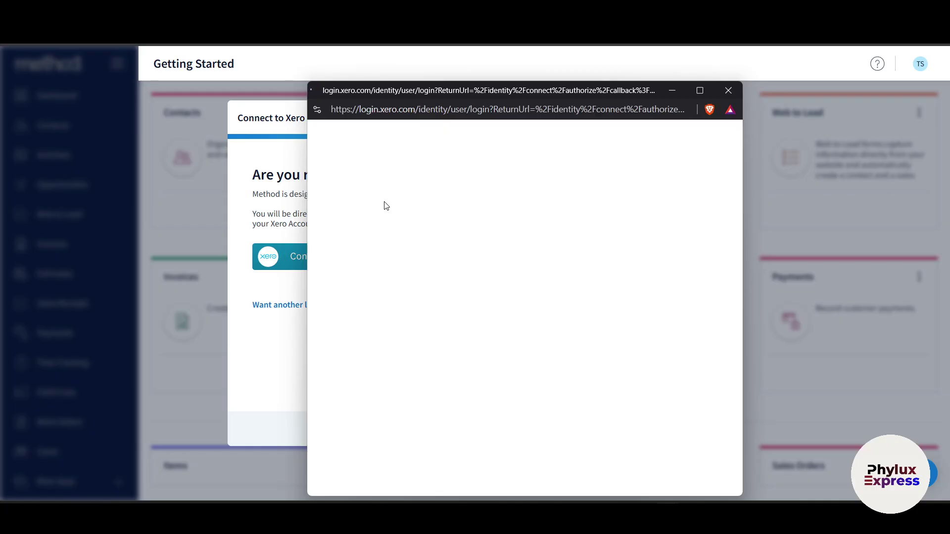
pyautogui.click(492, 297)
pyautogui.write('z')
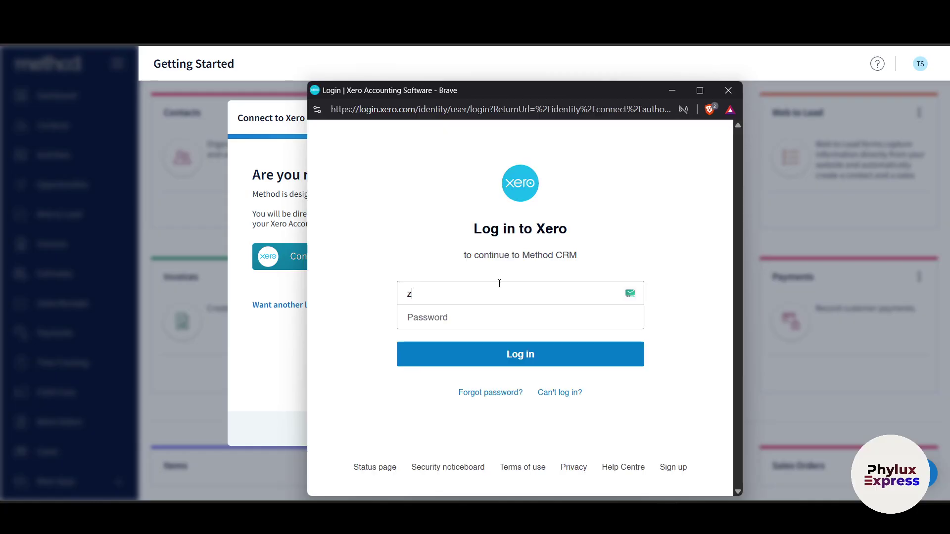
pyautogui.press('BackSpace')
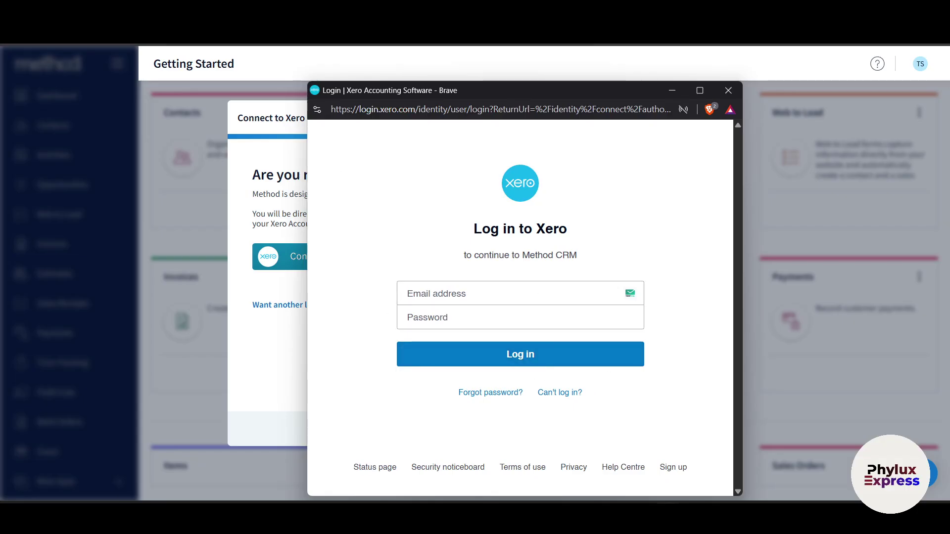
# Step: Search the web for xero in a new browser tab
pyautogui.hotkey('ctrl', 't')
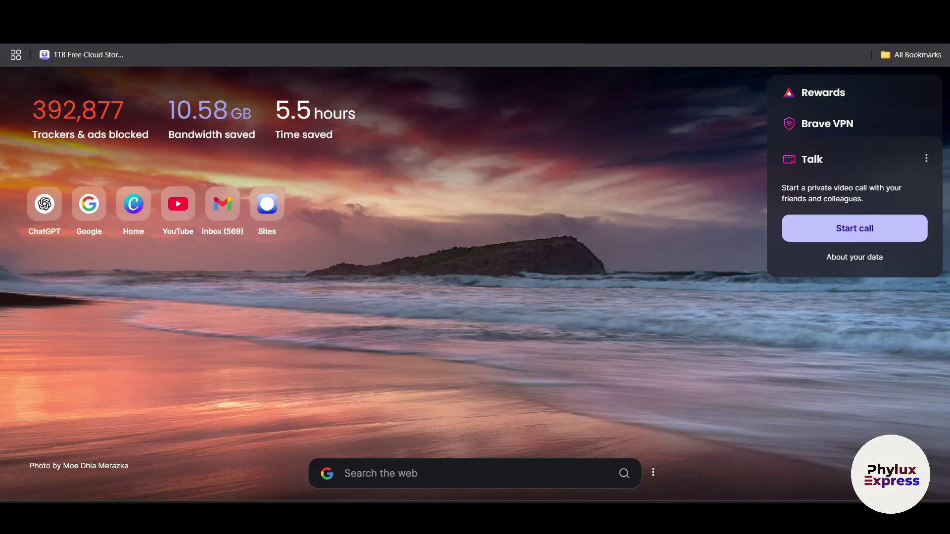
pyautogui.click(380, 31)
pyautogui.write('xero')
pyautogui.press('Return')
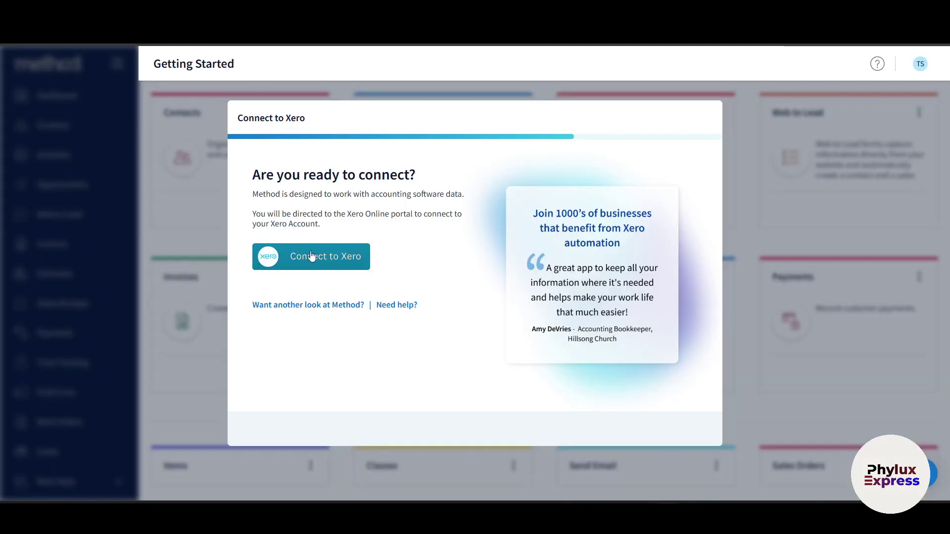
# Step: Open the Xero login from the connection setup and close it without entering credentials
pyautogui.click(337, 268)
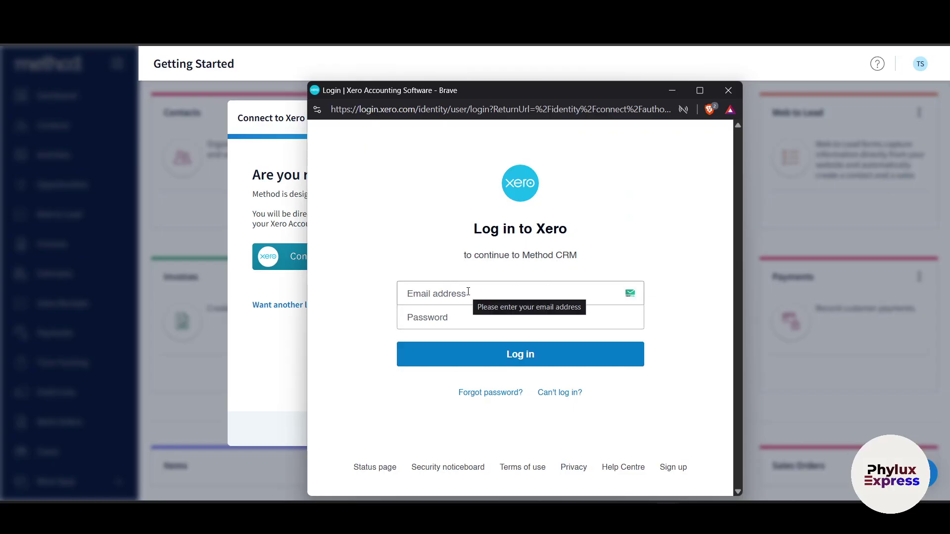
pyautogui.click(728, 90)
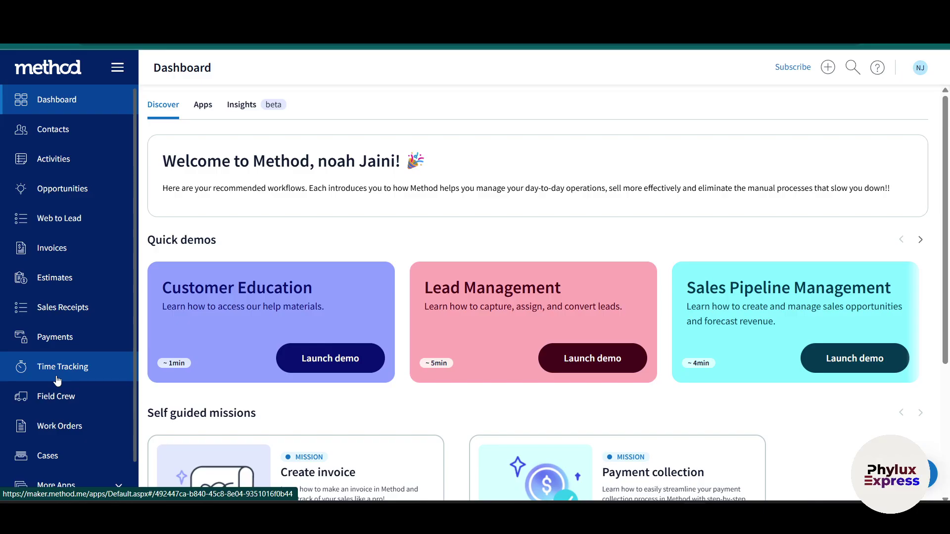
# Step: Start a new contact record in Contacts and review its form
pyautogui.scroll(-1, 85, 424)
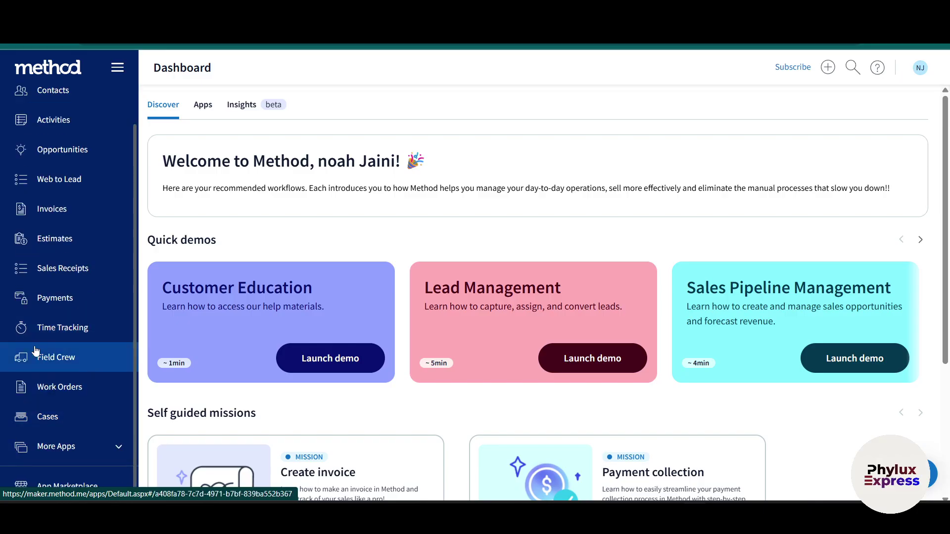
pyautogui.scroll(1, 64, 378)
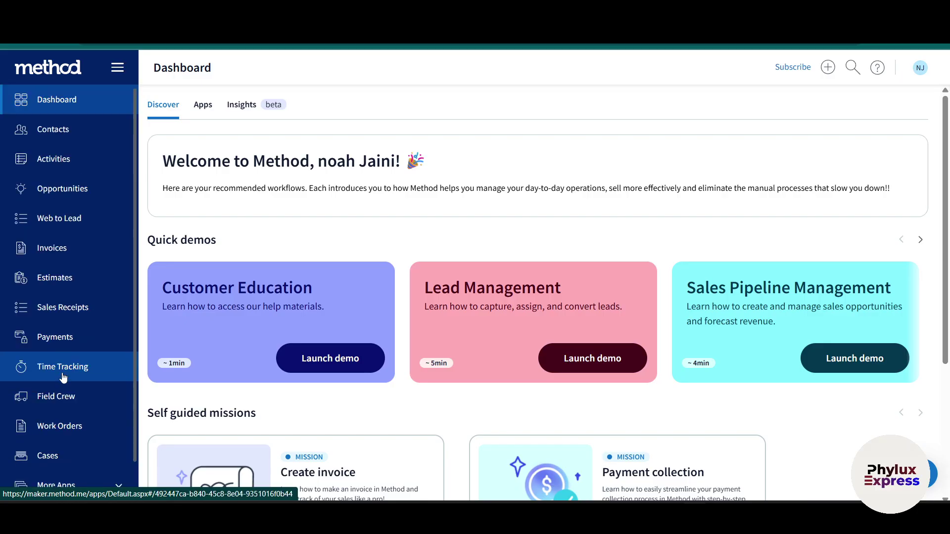
pyautogui.click(81, 142)
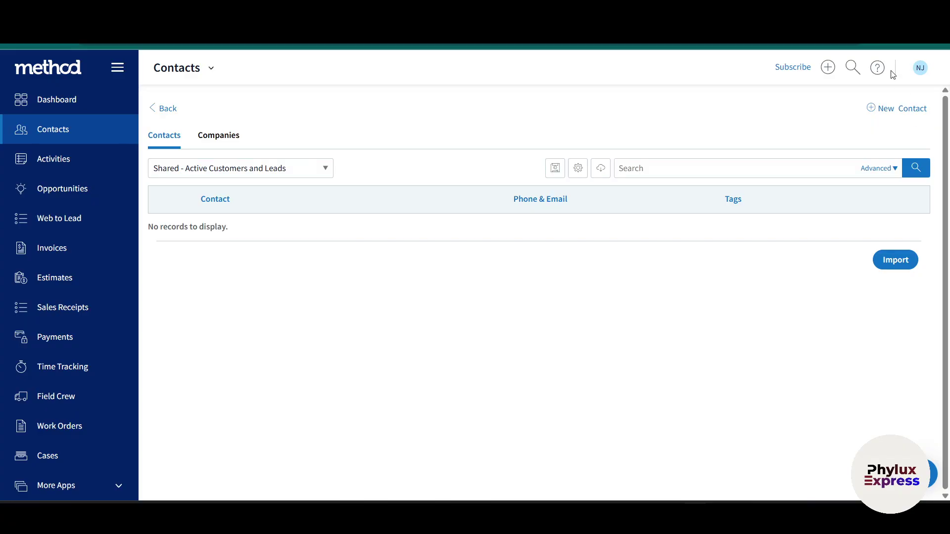
pyautogui.click(890, 112)
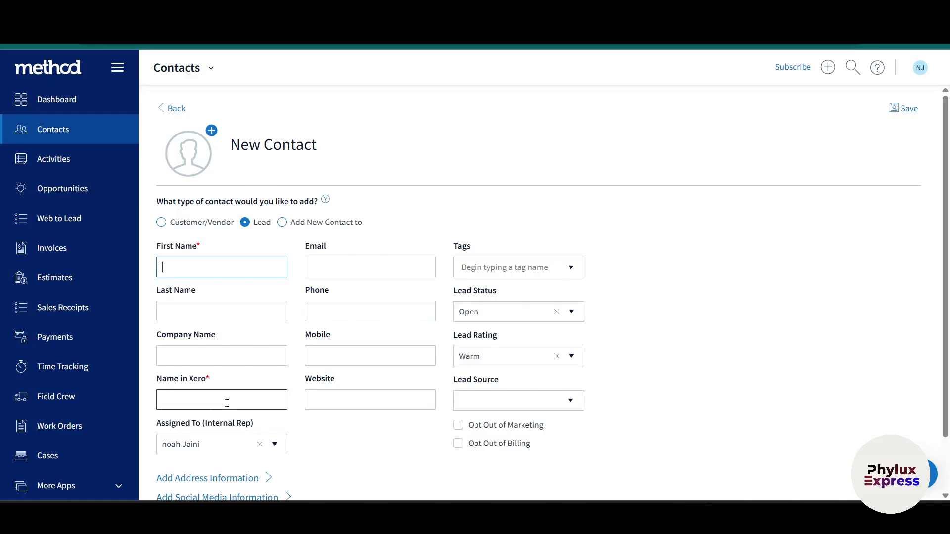
pyautogui.scroll(-2, 226, 403)
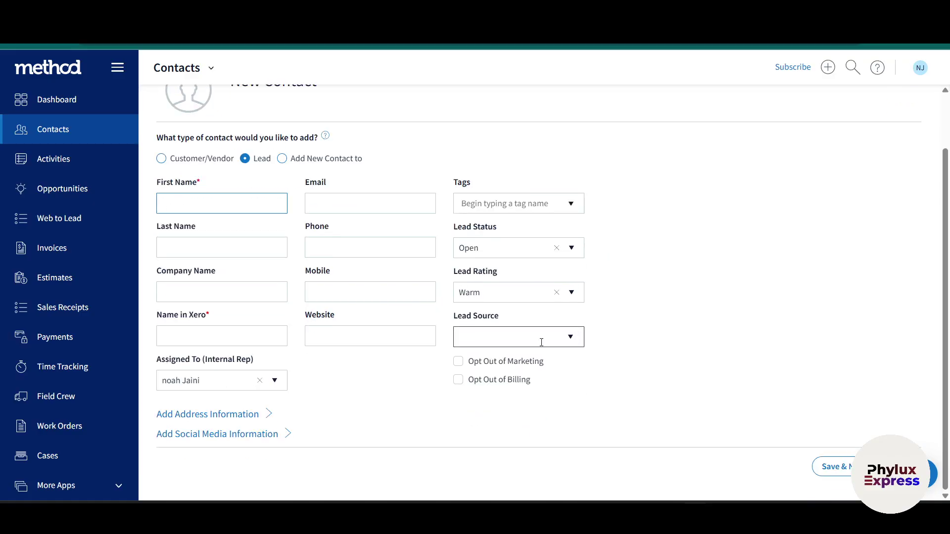
pyautogui.scroll(2, 323, 368)
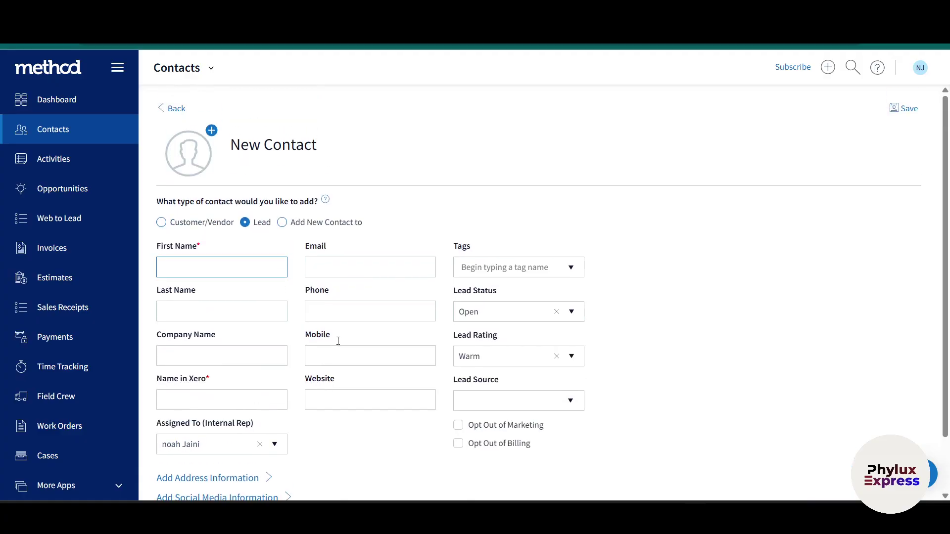
# Step: Fill in the contact's first name, last name, email, phone and mobile under Add New Contact to, and try to save it
pyautogui.write('z')
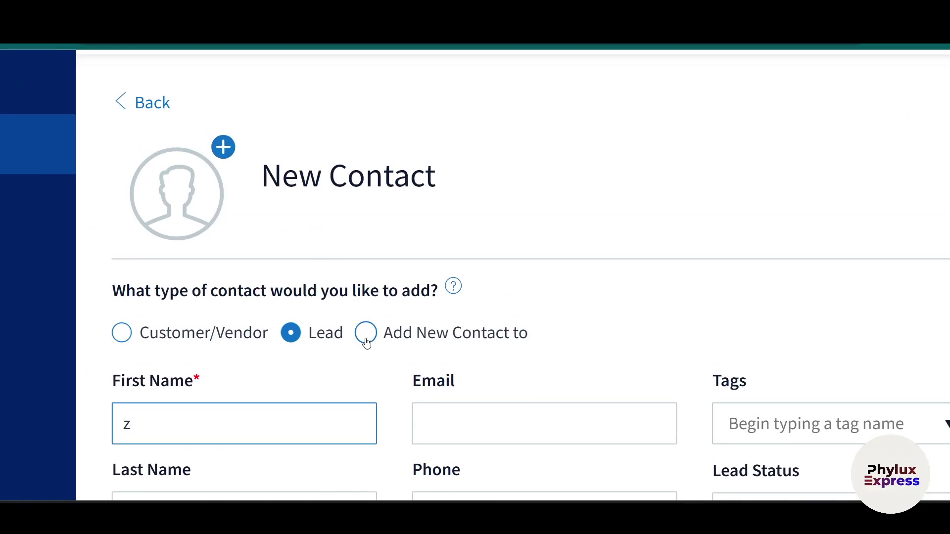
pyautogui.click(367, 347)
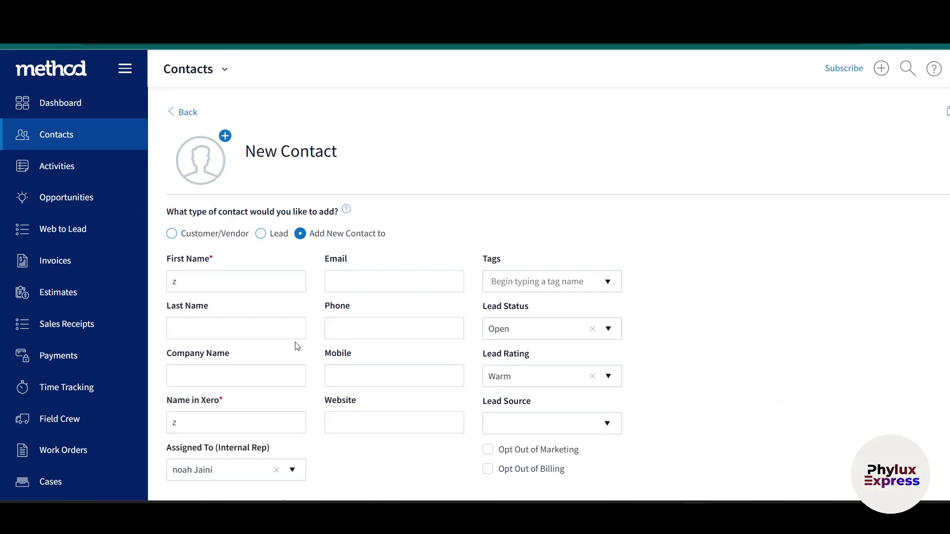
pyautogui.moveTo(239, 286); pyautogui.dragTo(64, 298)
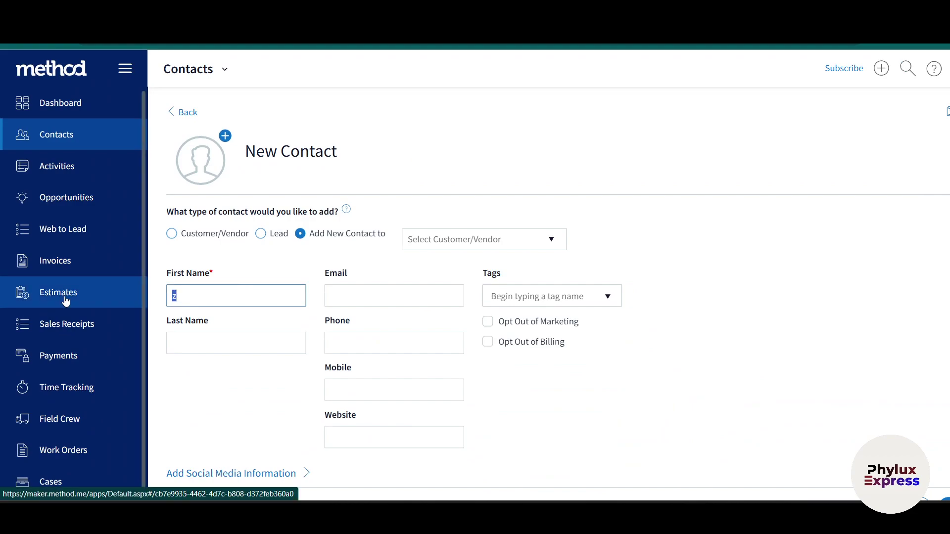
pyautogui.press('BackSpace')
pyautogui.scroll(-1, 497, 379)
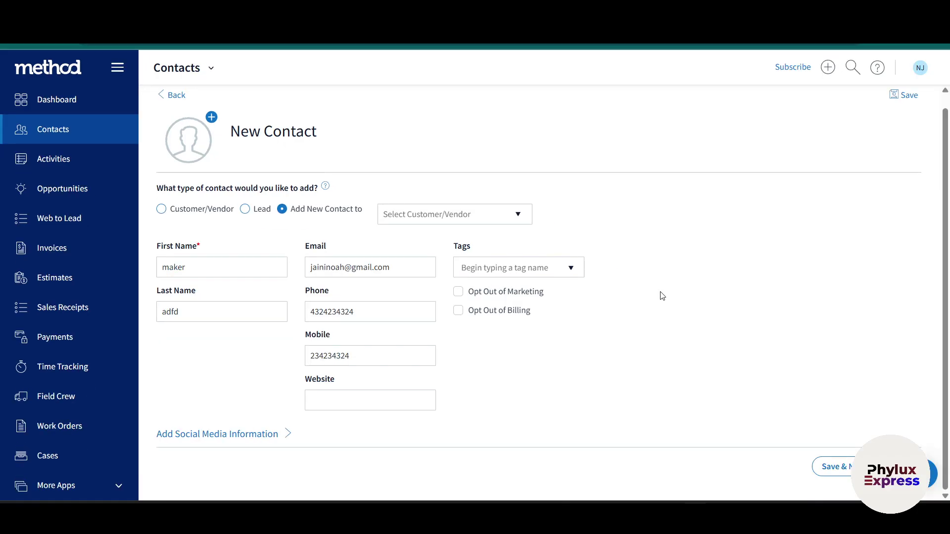
pyautogui.press('Return')
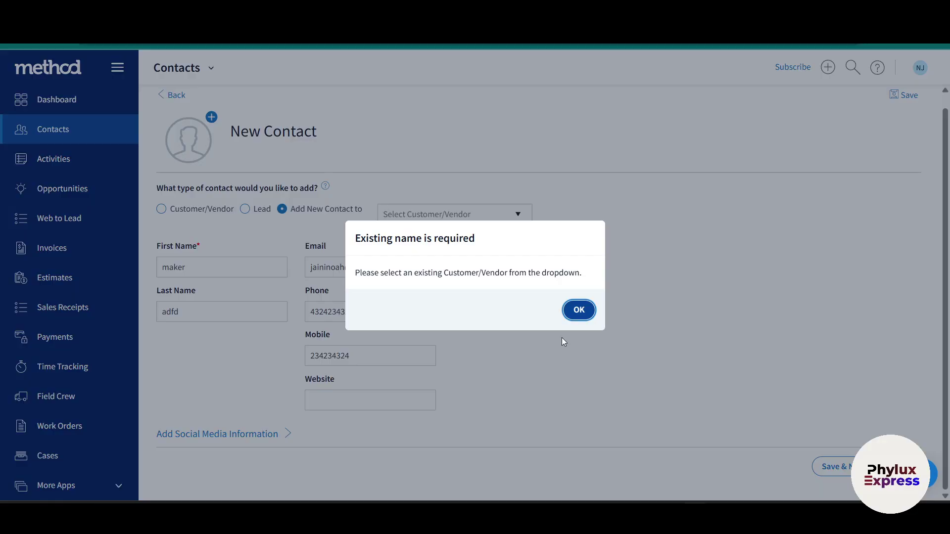
pyautogui.click(580, 311)
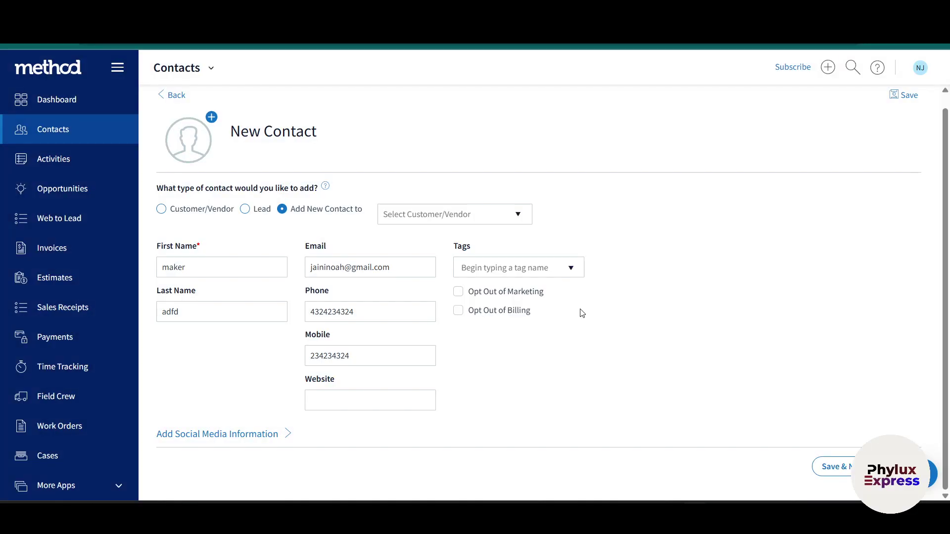
# Step: Set the new contact's type to Customer/Vendor and save the contact
pyautogui.click(192, 214)
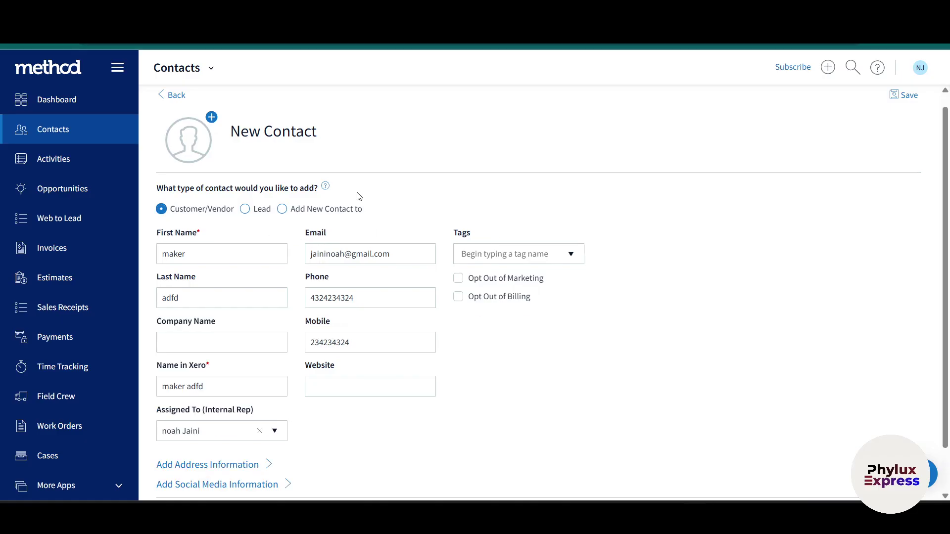
pyautogui.click(333, 210)
pyautogui.click(514, 220)
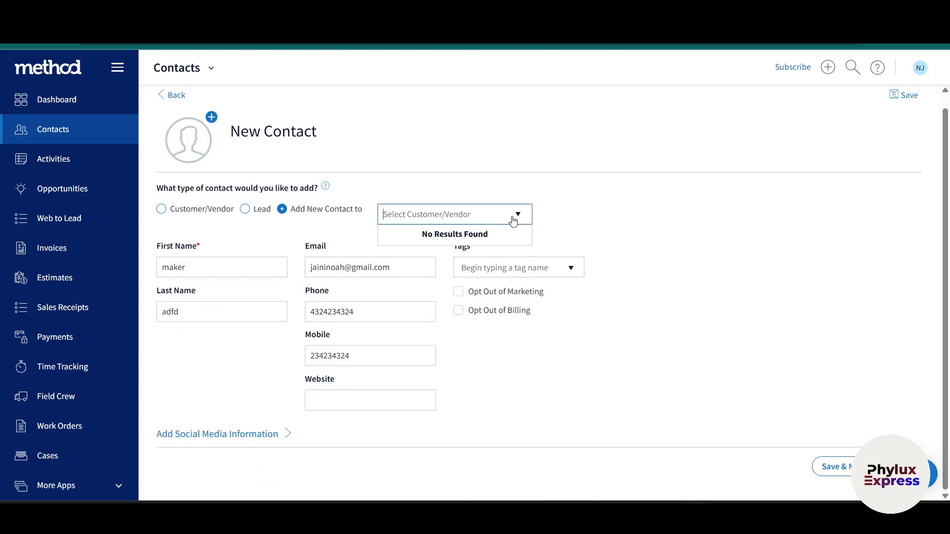
pyautogui.click(177, 212)
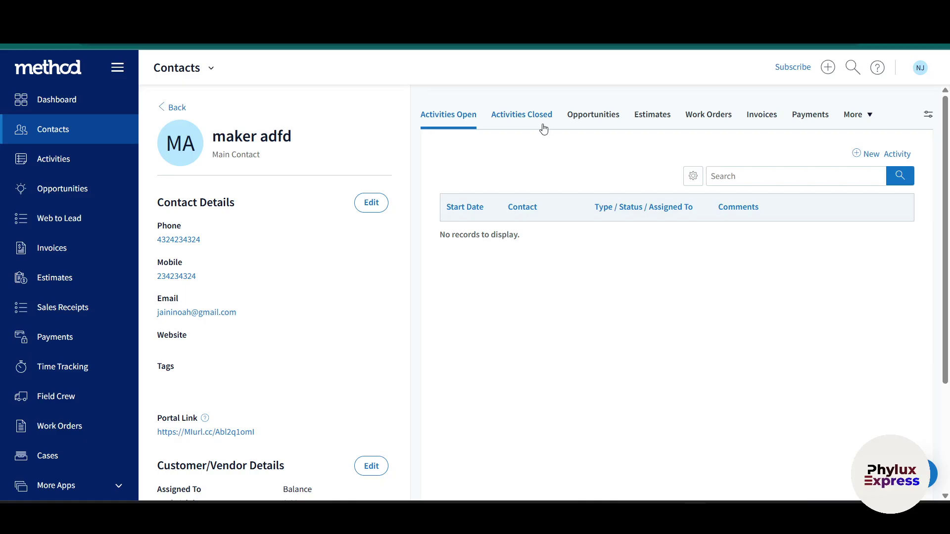
# Step: Review the saved contact's opportunities, estimates and work orders, and return to the contacts list
pyautogui.click(613, 124)
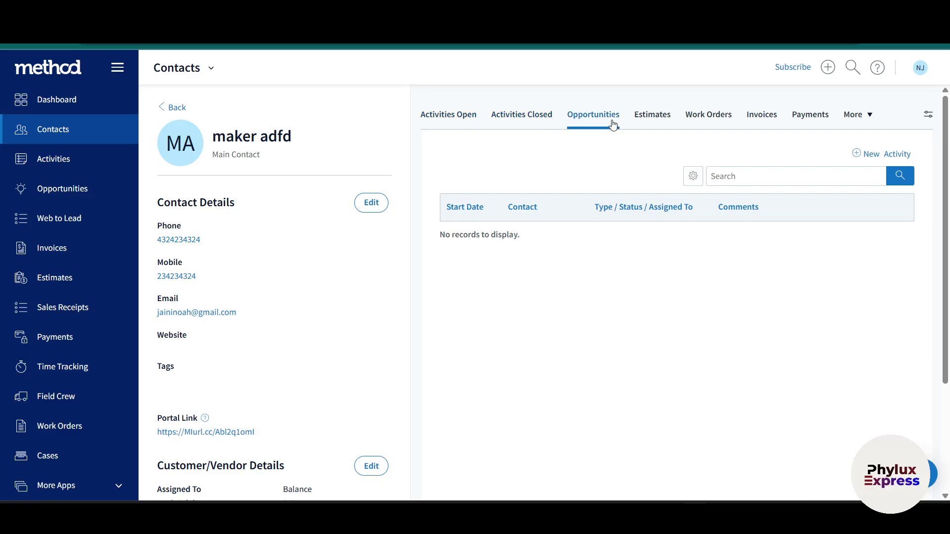
pyautogui.click(640, 124)
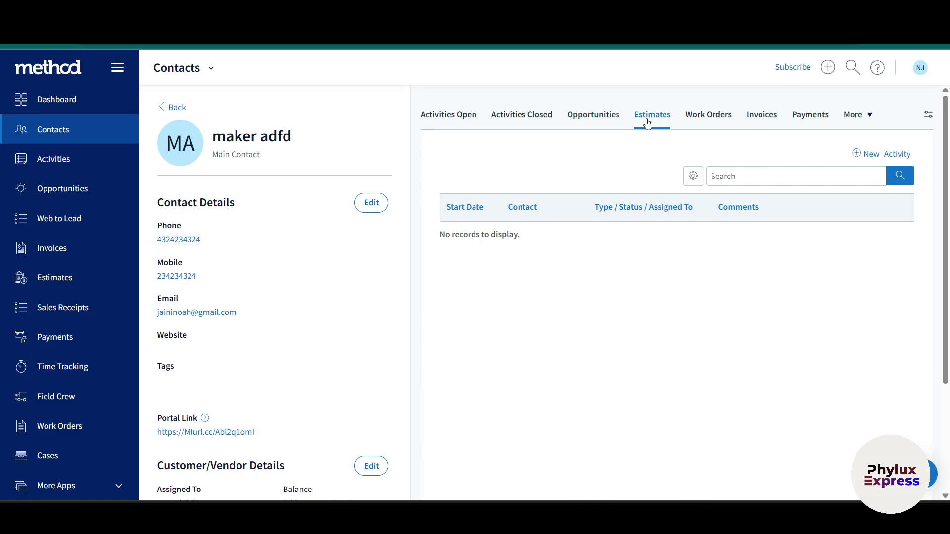
pyautogui.click(710, 118)
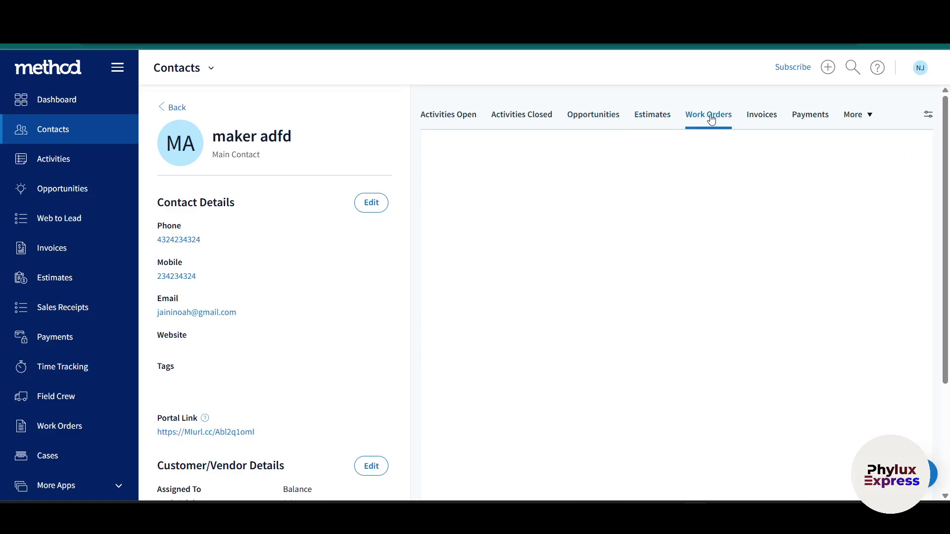
pyautogui.click(159, 110)
# Step: Open Activities, proceed past its introduction on creating a first activity, and return to Contacts
pyautogui.click(81, 143)
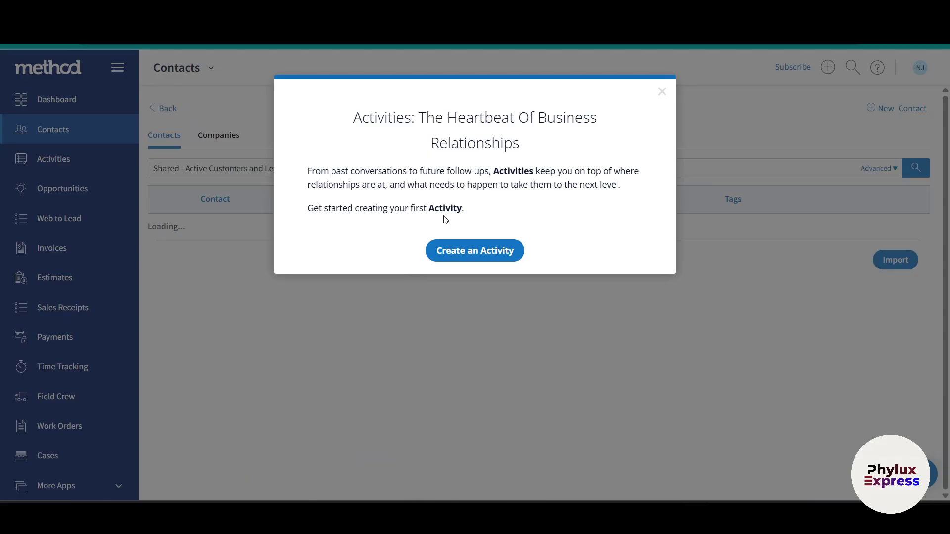
pyautogui.click(469, 255)
pyautogui.hotkey('ctrl', 'a')
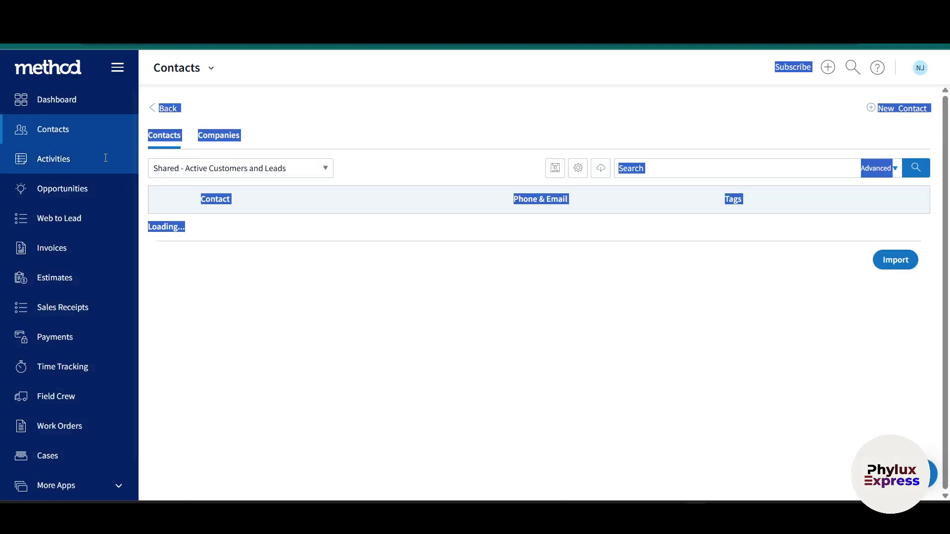
pyautogui.click(70, 169)
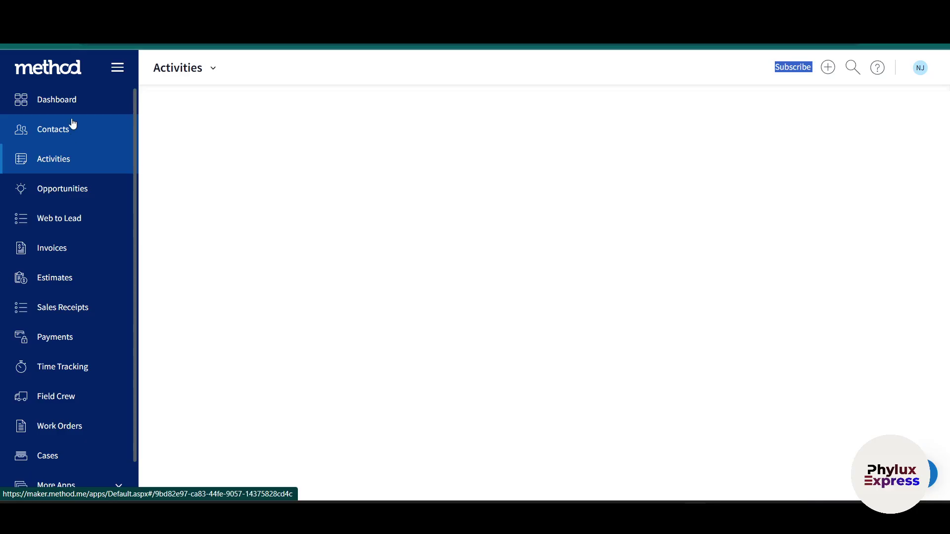
pyautogui.click(73, 123)
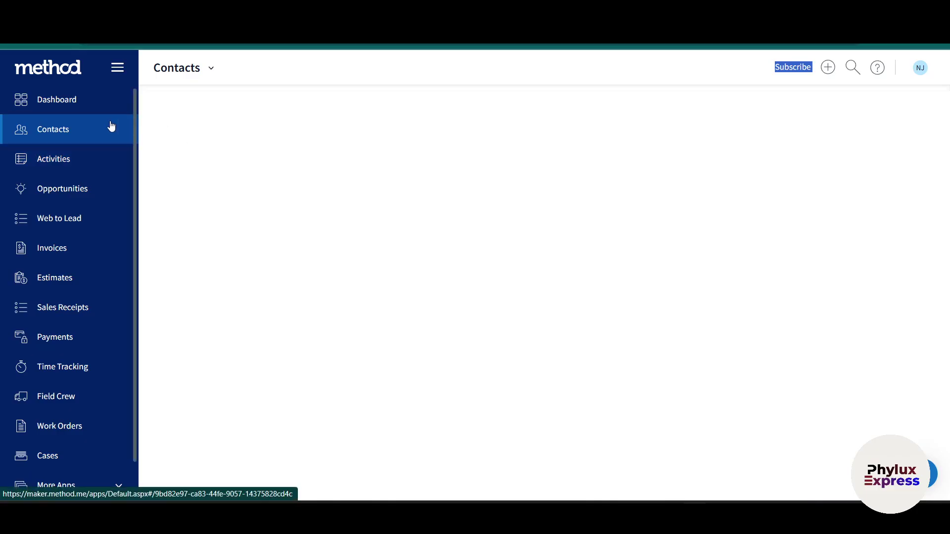
# Step: Start a new contact of type Lead and examine the form's Tags, Lead Status and Lead Rating options
pyautogui.click(242, 163)
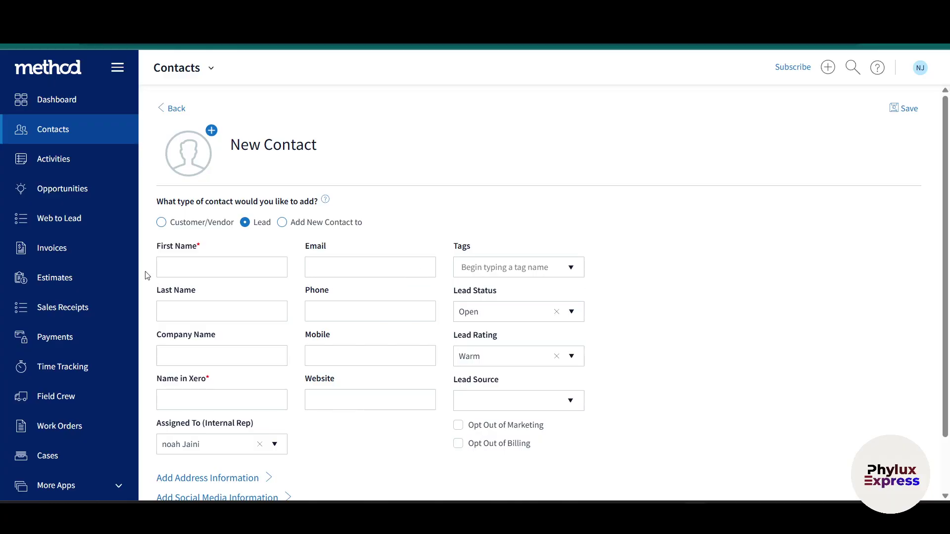
pyautogui.click(186, 261)
pyautogui.click(317, 269)
pyautogui.click(551, 276)
pyautogui.click(568, 270)
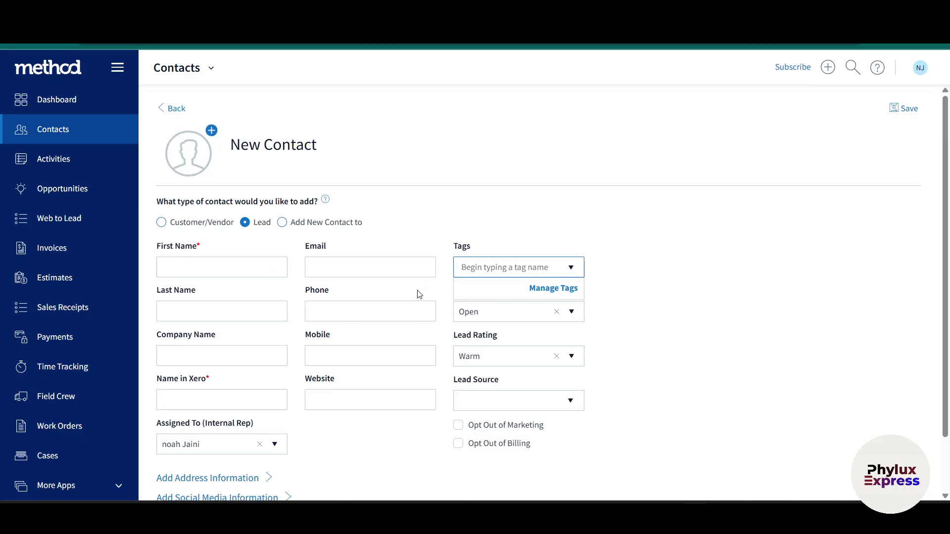
pyautogui.click(689, 241)
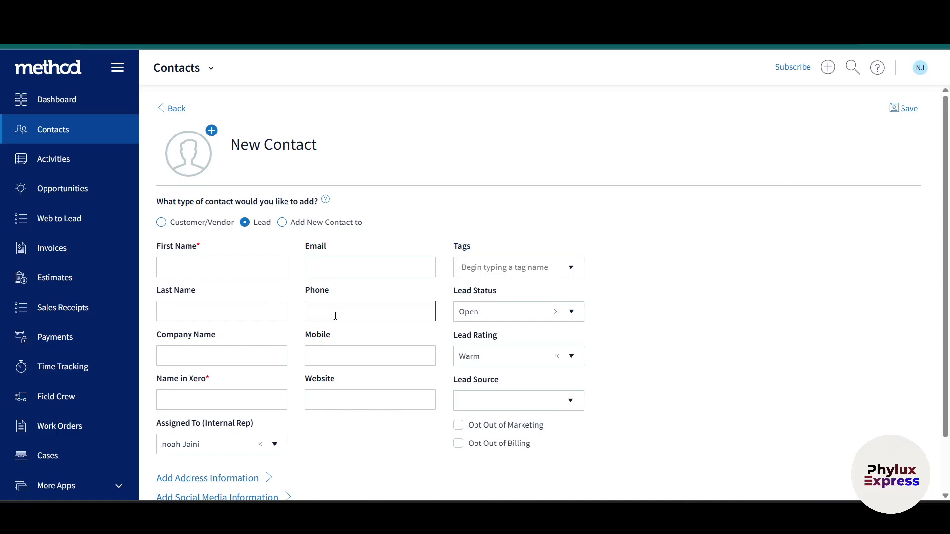
pyautogui.click(573, 313)
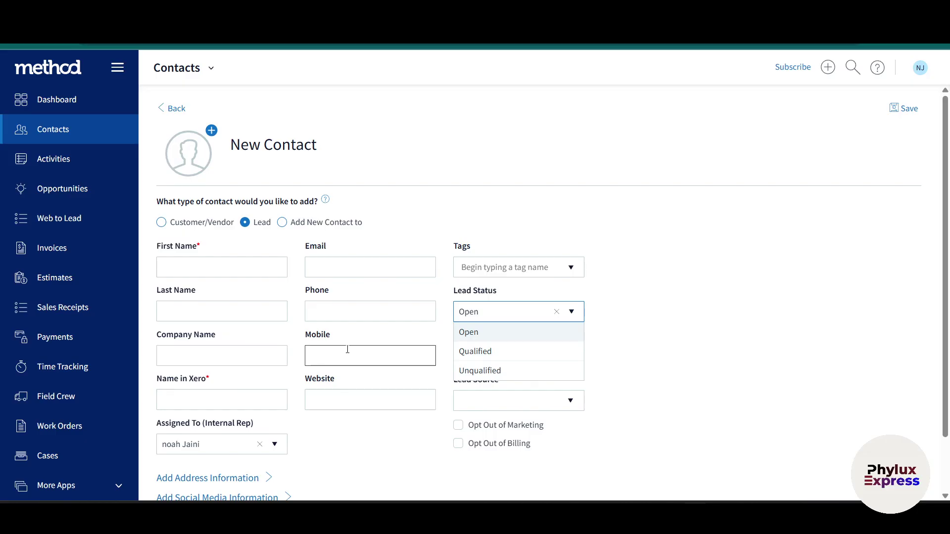
pyautogui.click(361, 339)
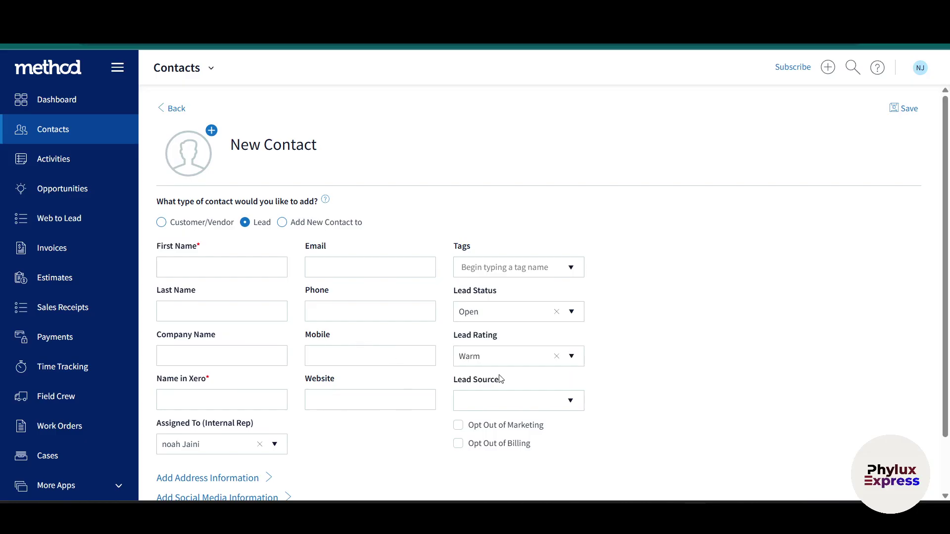
pyautogui.click(577, 366)
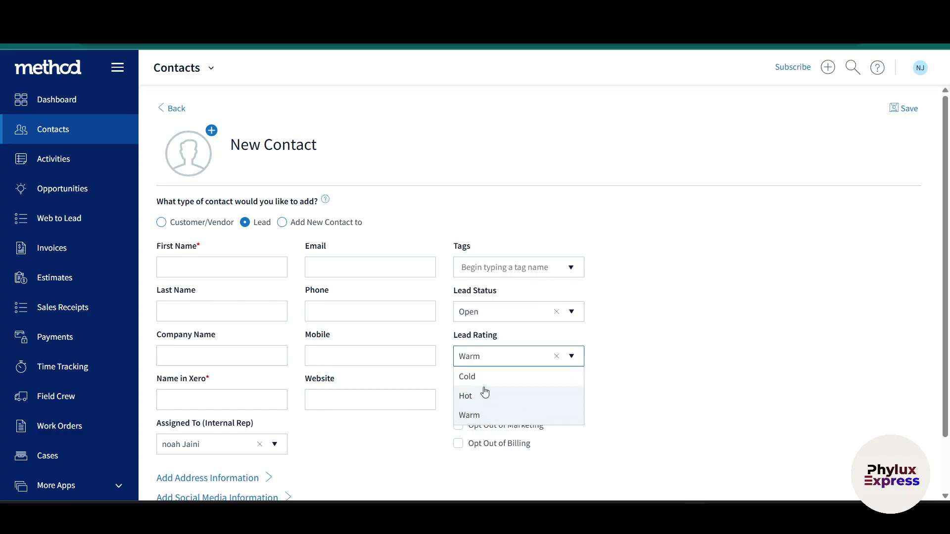
# Step: Fill in the lead's name and contact details, company and Xero name maker pvt and source Advertisement, and save it, accepting the duplicate email
pyautogui.click(345, 428)
pyautogui.scroll(-2, 345, 429)
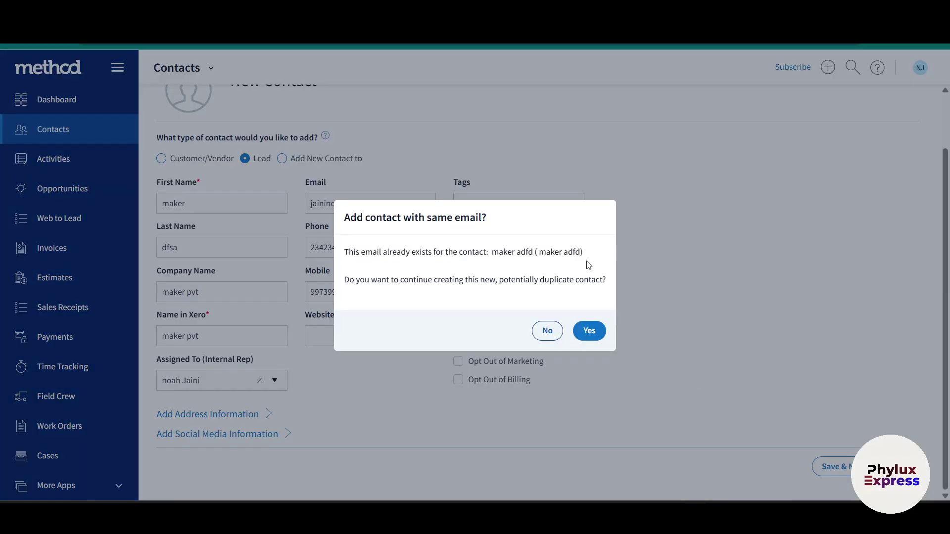
pyautogui.click(594, 332)
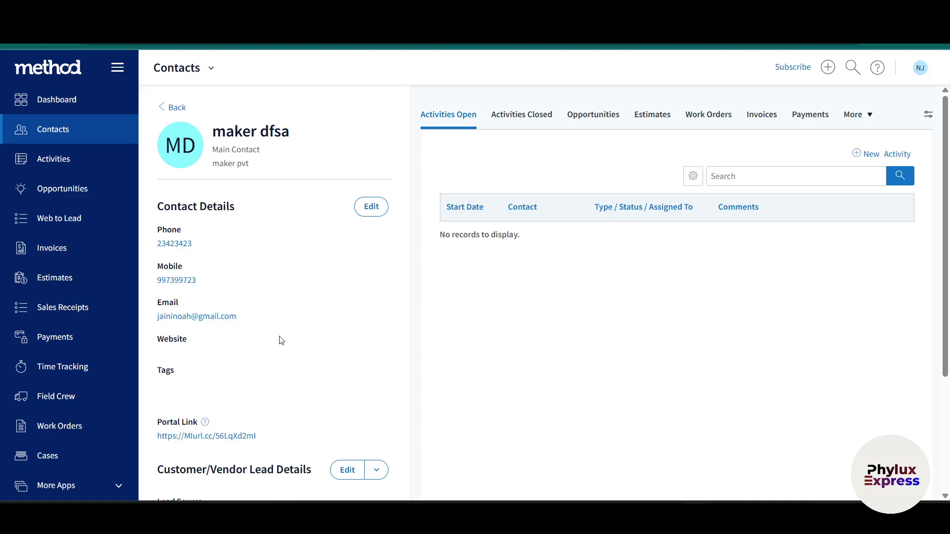
# Step: Review the saved lead's contact details and Customer/Vendor Lead details, and return to the contacts list
pyautogui.scroll(-3, 279, 341)
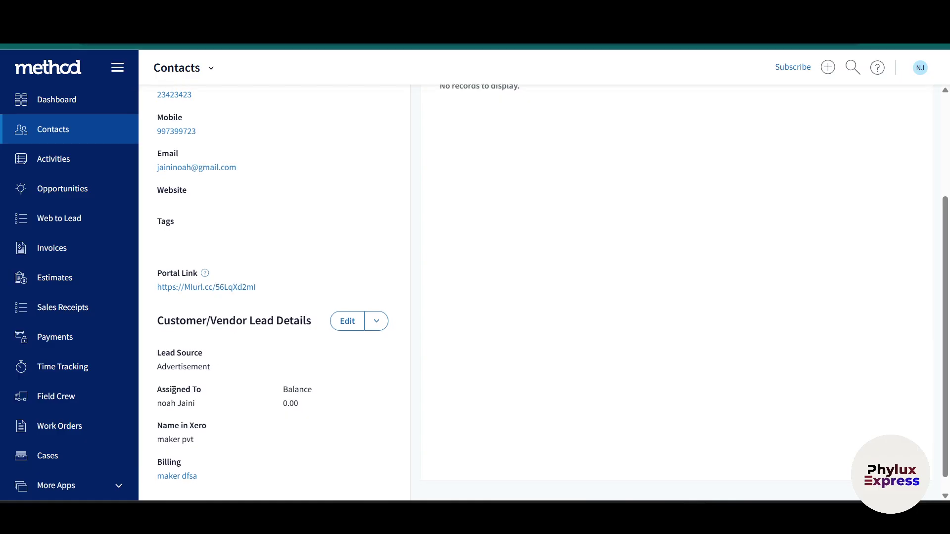
pyautogui.scroll(-1, 205, 425)
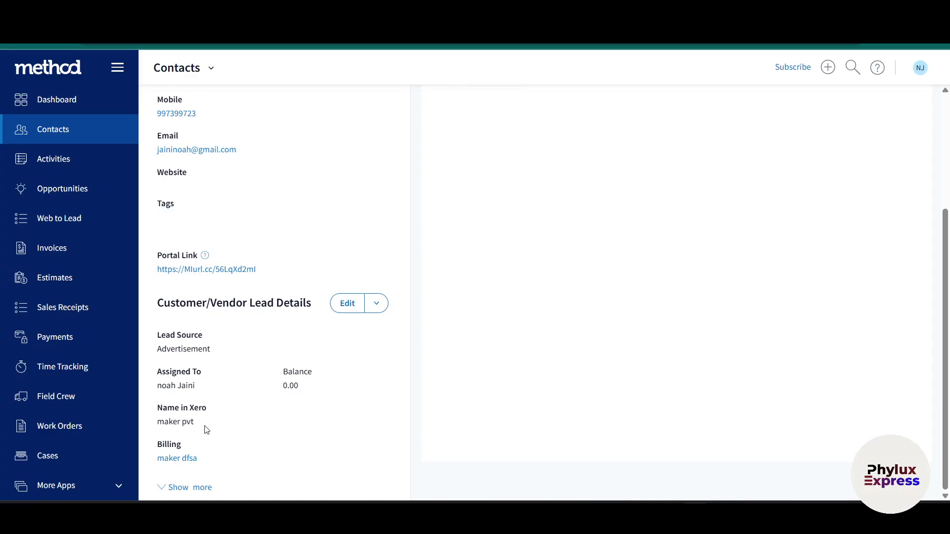
pyautogui.tripleClick(170, 382)
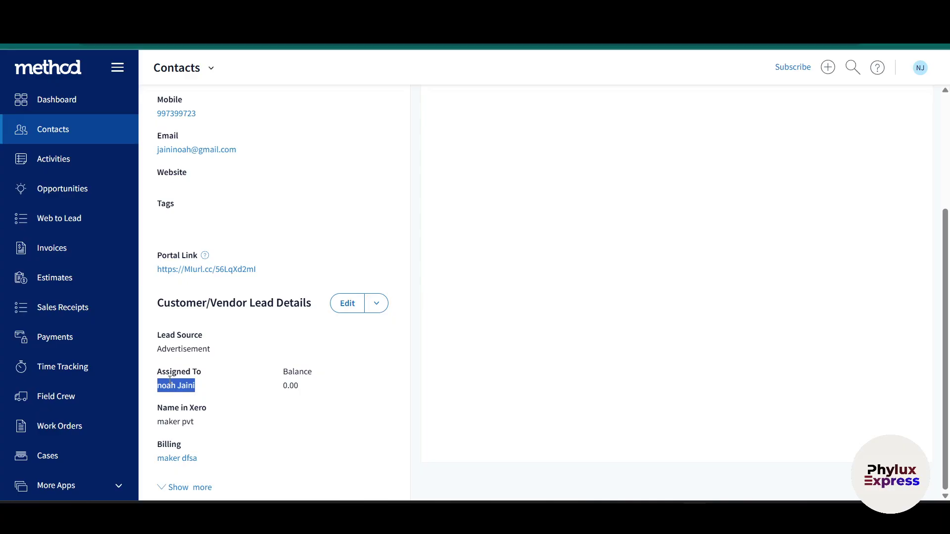
pyautogui.scroll(3, 556, 286)
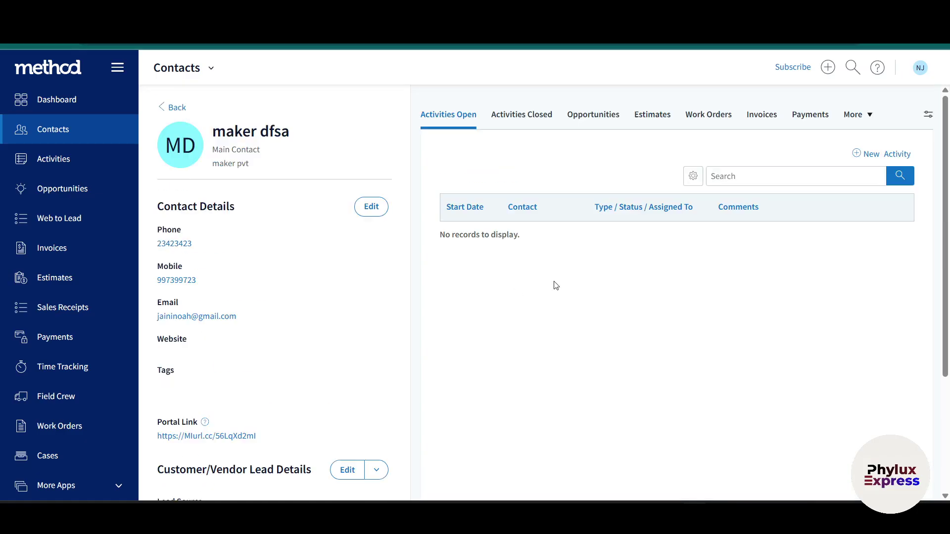
pyautogui.click(177, 108)
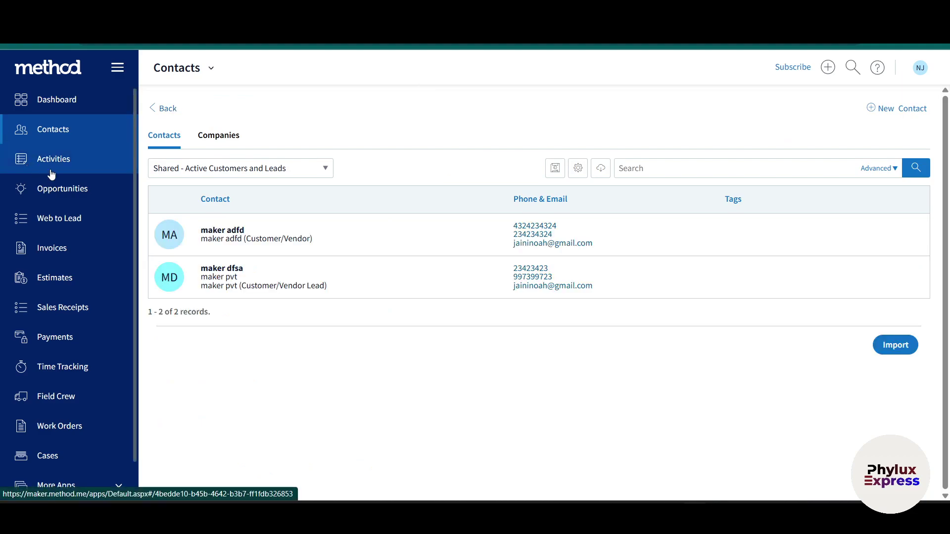
# Step: Create a new opportunity in Opportunities and assign the existing Customer/Vendor contact to it
pyautogui.click(73, 192)
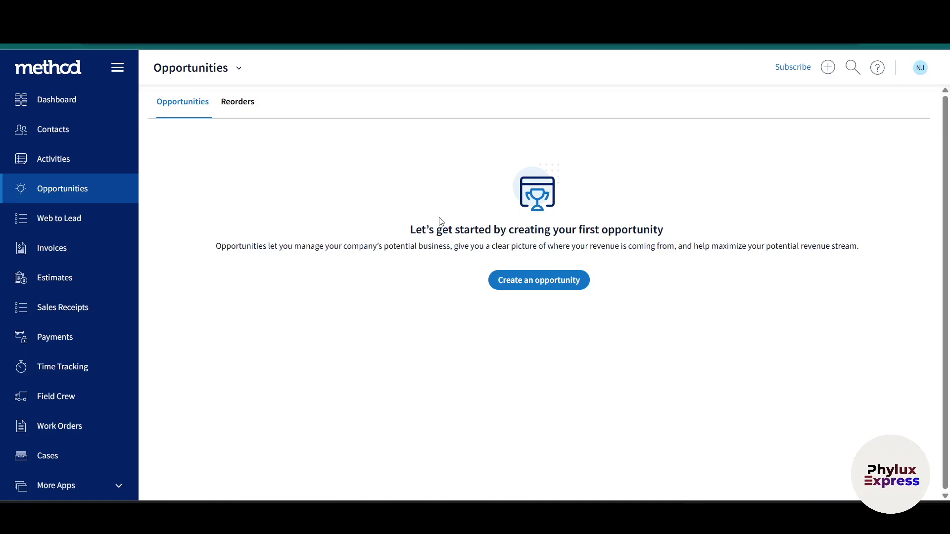
pyautogui.click(563, 283)
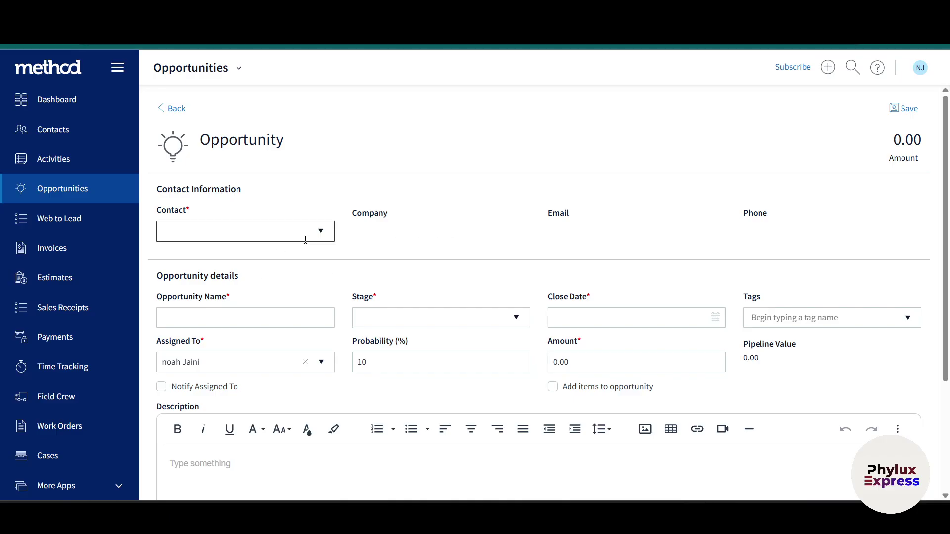
pyautogui.click(322, 233)
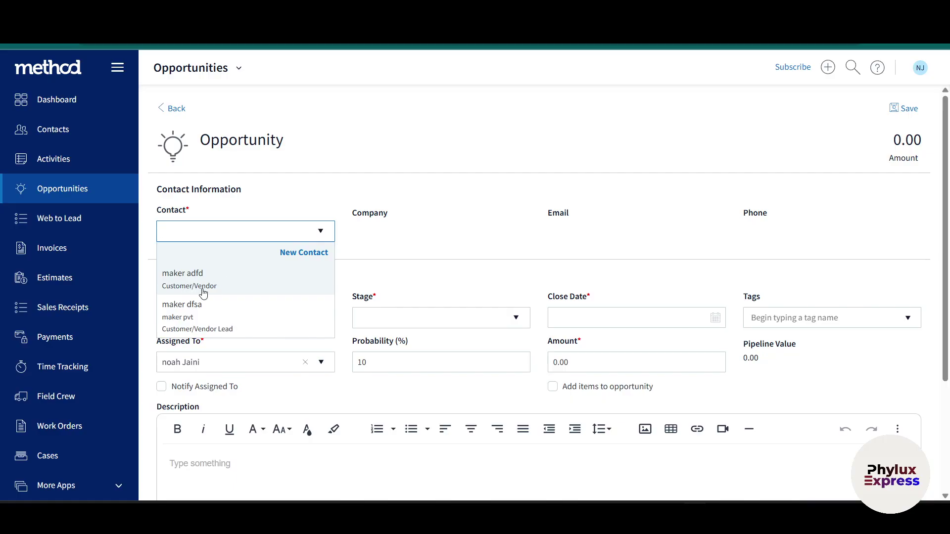
pyautogui.click(201, 288)
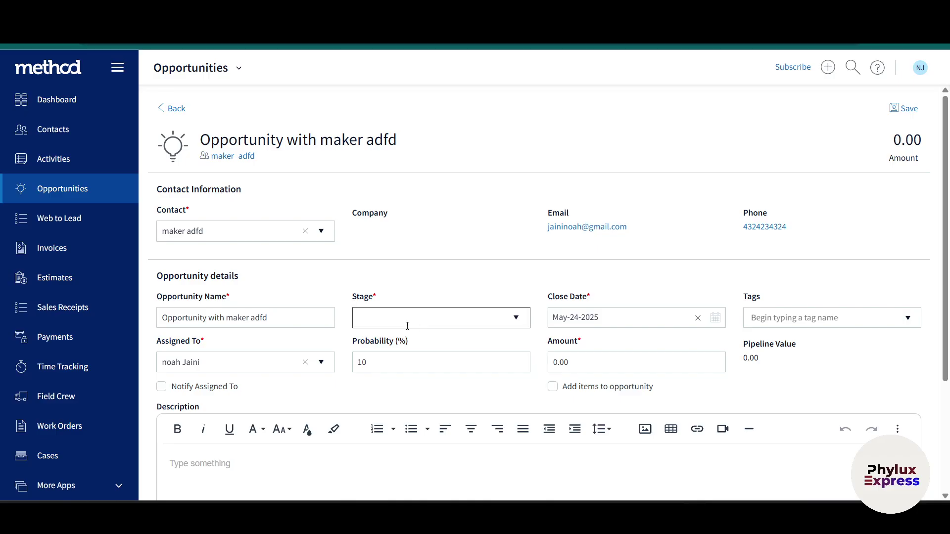
# Step: Examine the opportunity's Stage, Tags, Assigned To and Amount fields and their available options
pyautogui.click(522, 324)
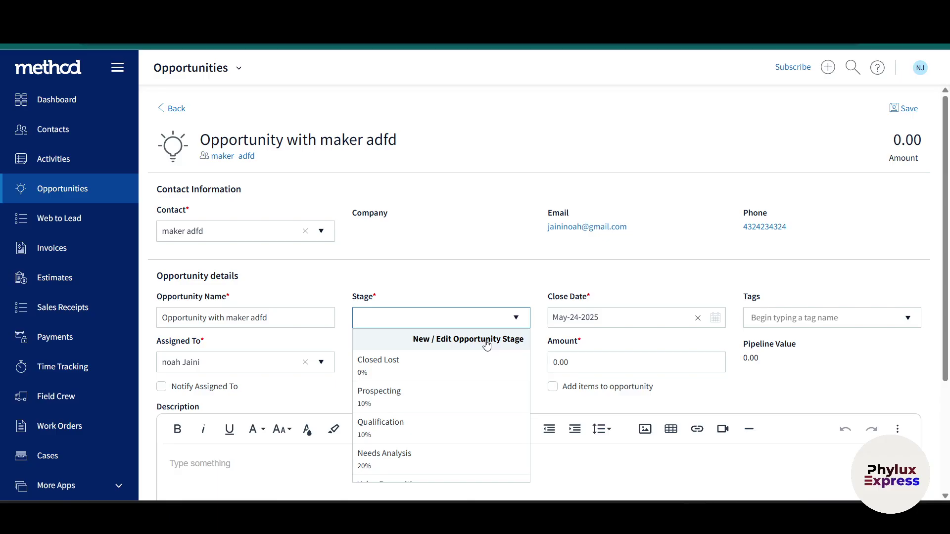
pyautogui.click(458, 267)
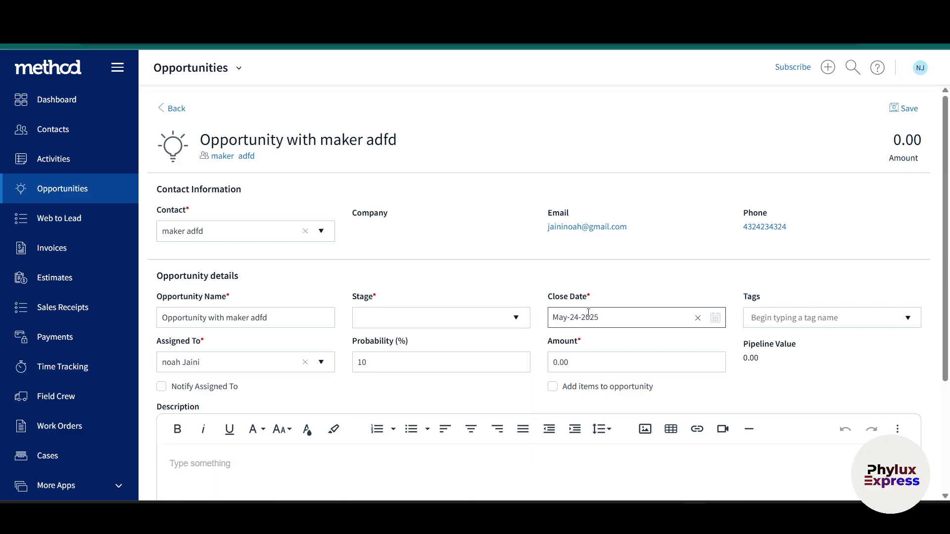
pyautogui.click(802, 318)
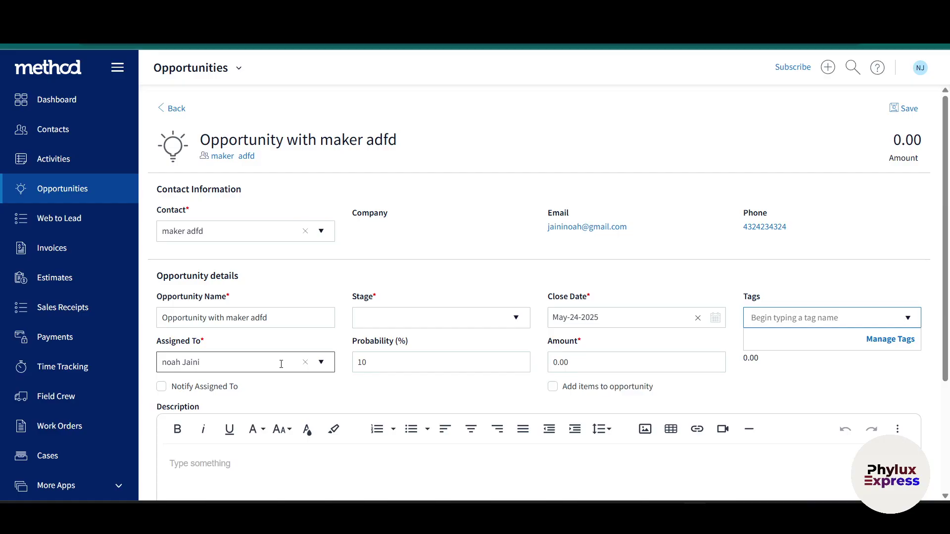
pyautogui.click(322, 364)
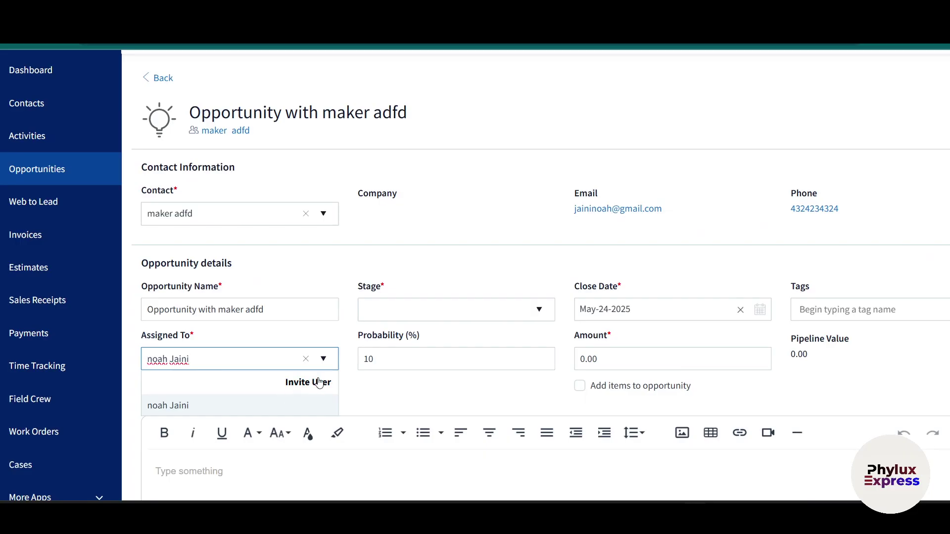
pyautogui.click(445, 382)
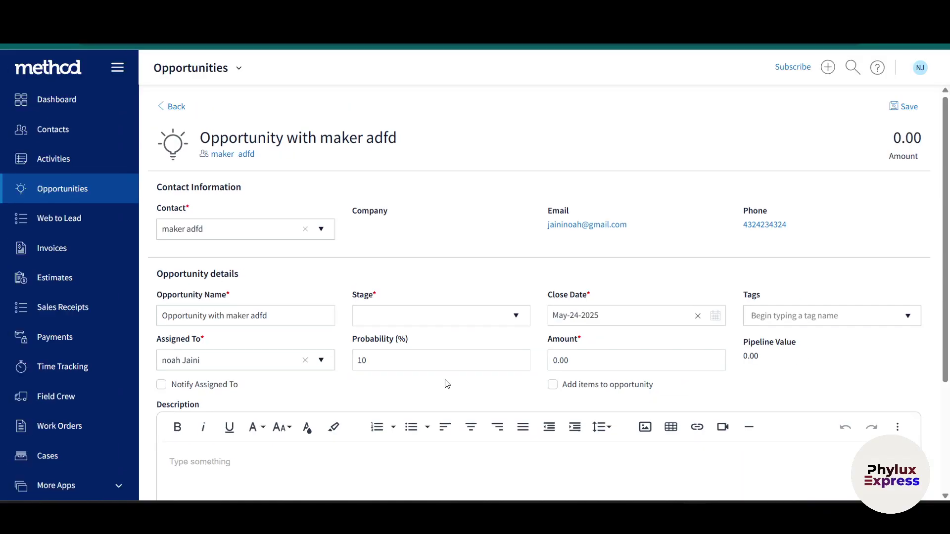
pyautogui.click(676, 353)
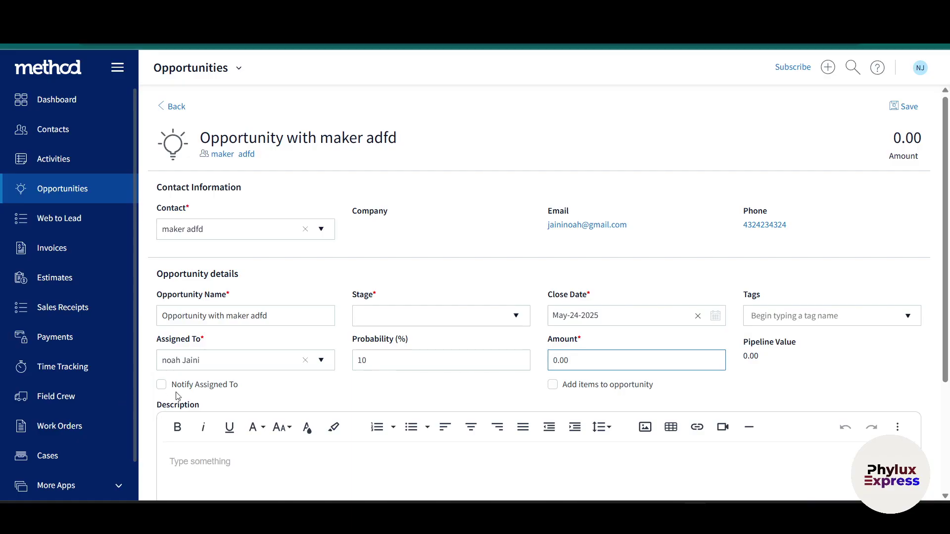
# Step: Enable Notify Assigned To, enter the description "adfsfdsfasdfsdfa", and try to save the opportunity
pyautogui.click(162, 386)
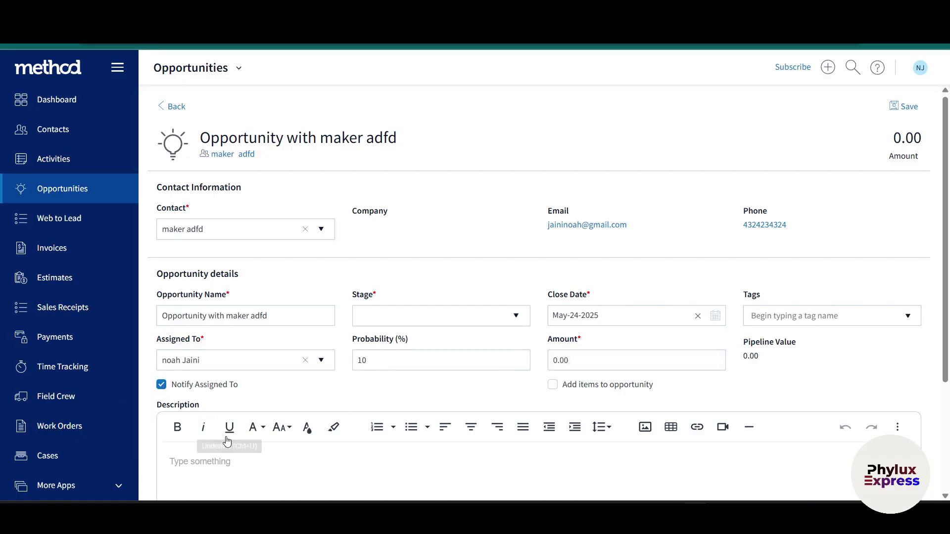
pyautogui.write('adfsfdsfasdfsdfa')
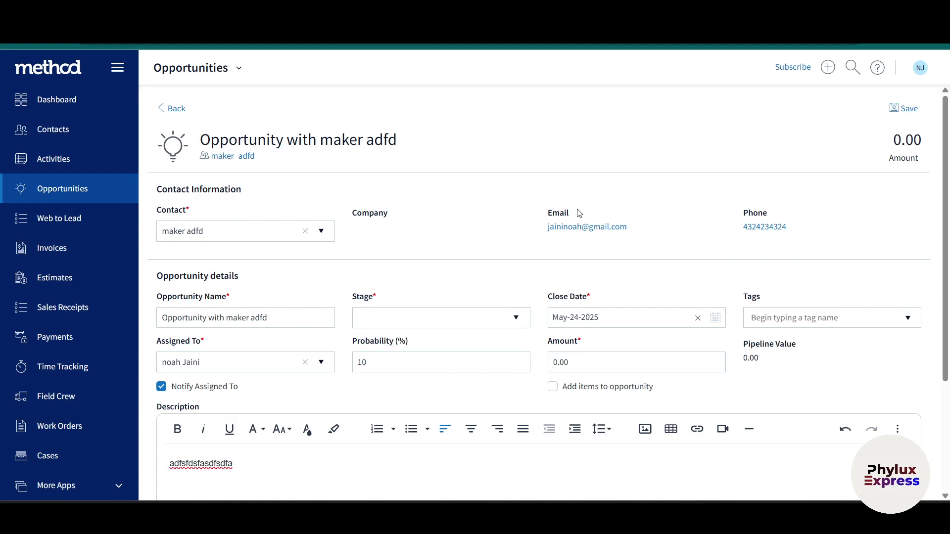
pyautogui.click(910, 110)
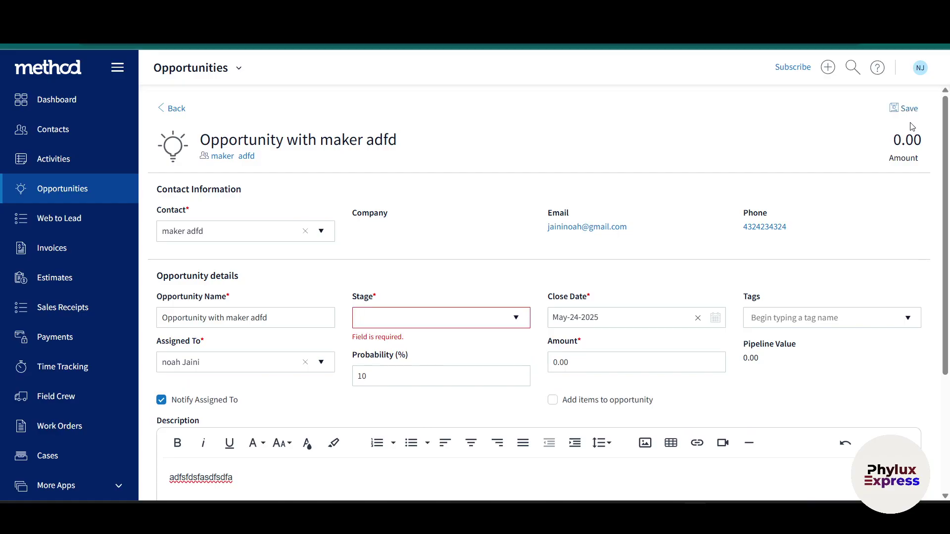
# Step: Set the opportunity's stage to Prospecting and save the opportunity
pyautogui.scroll(-3, 795, 252)
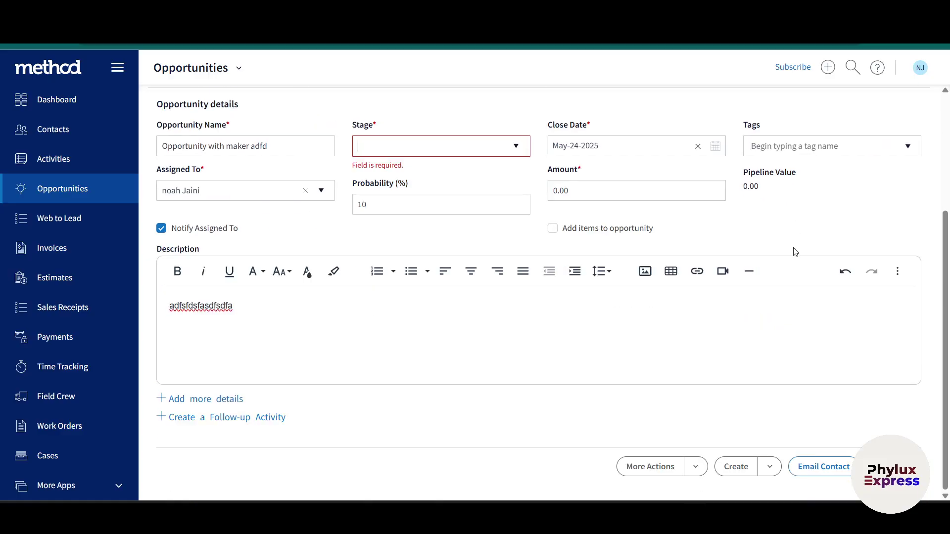
pyautogui.click(515, 147)
pyautogui.click(415, 223)
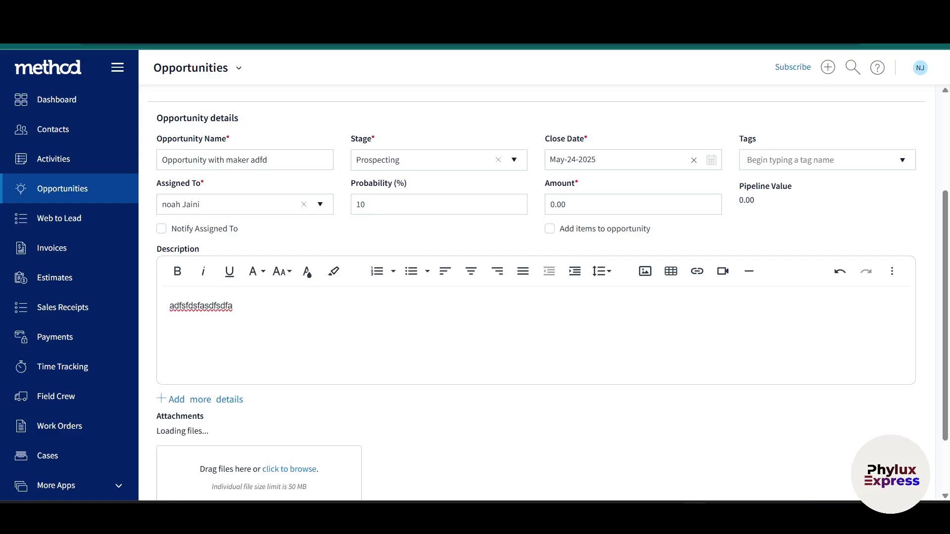
pyautogui.scroll(-2, 525, 351)
pyautogui.scroll(5, 525, 351)
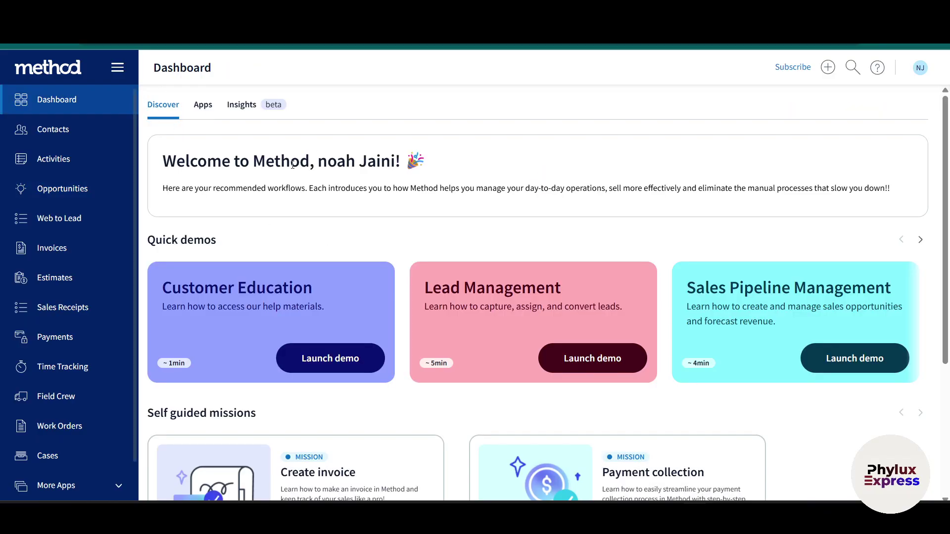
# Step: Go to Activities and start creating a first activity
pyautogui.click(61, 172)
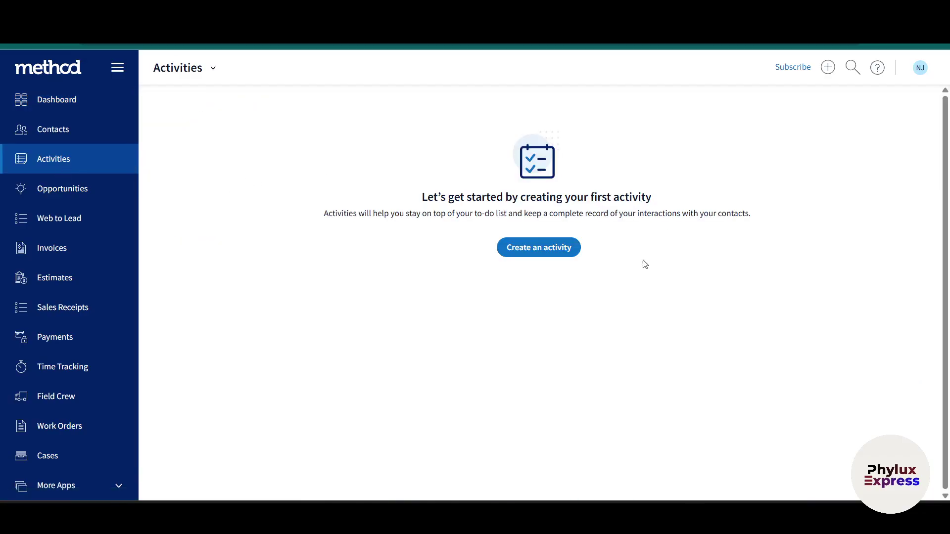
pyautogui.click(540, 247)
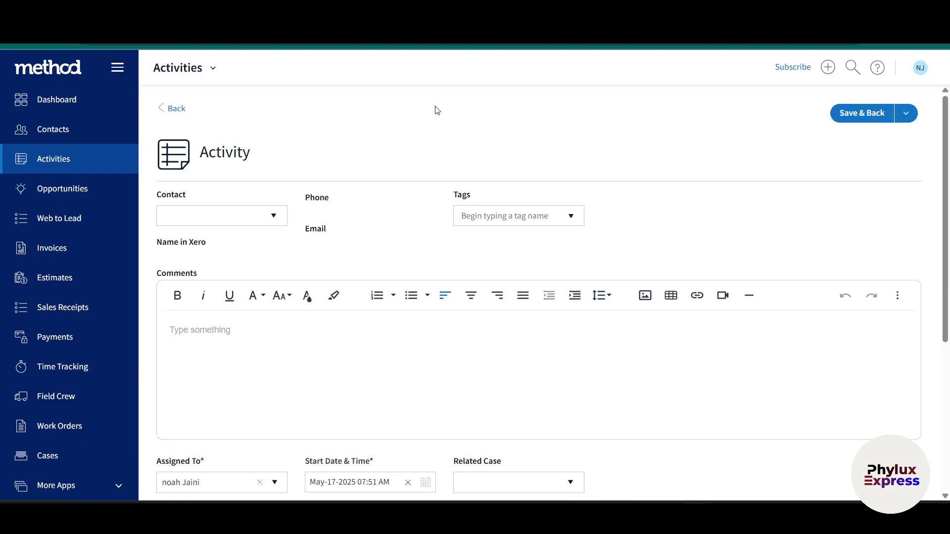
pyautogui.click(272, 214)
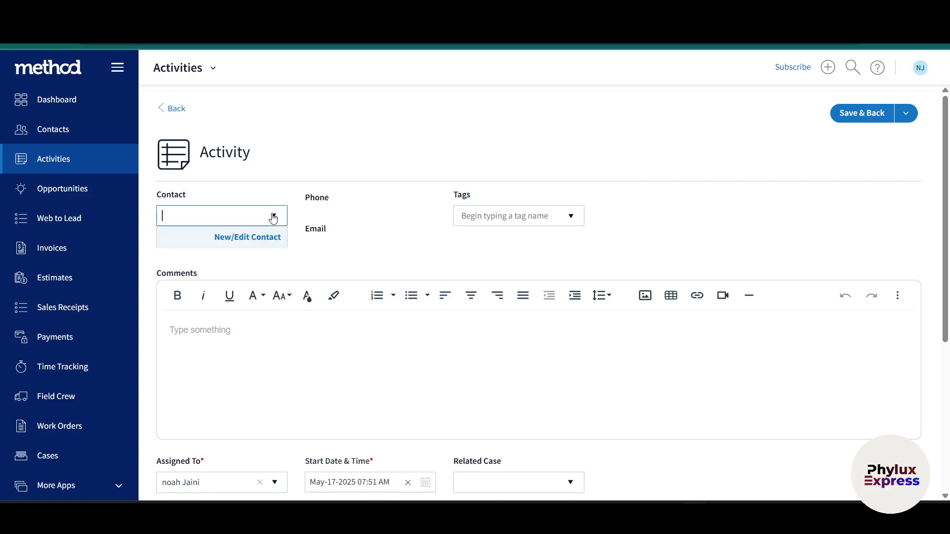
pyautogui.click(248, 238)
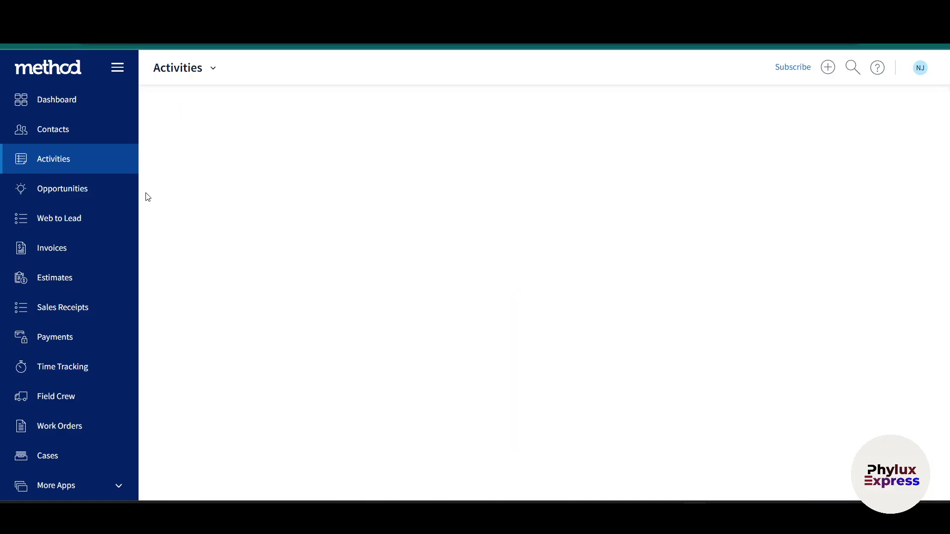
pyautogui.click(72, 168)
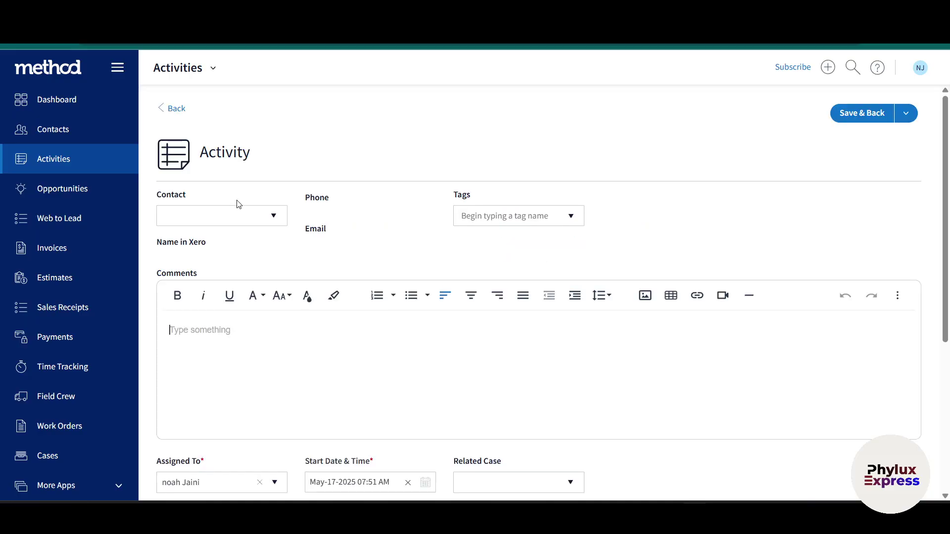
# Step: Assign the existing customer contact to the new activity and enter "fafadsfasdf" as its comment
pyautogui.click(273, 217)
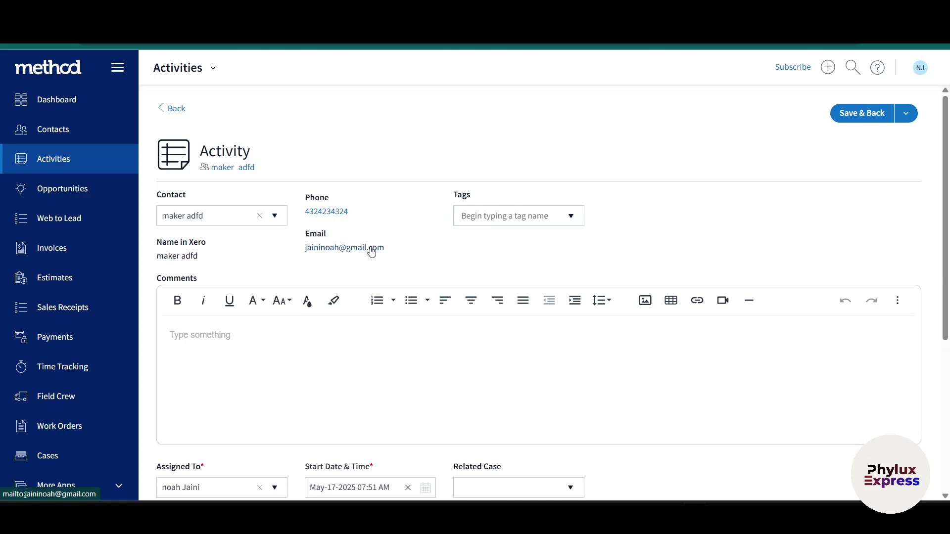
pyautogui.click(566, 221)
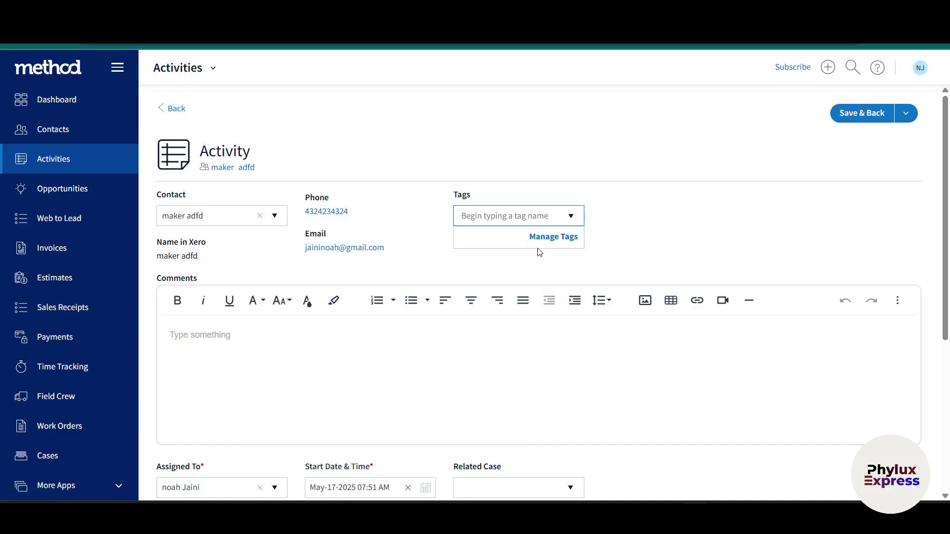
pyautogui.scroll(-3, 544, 284)
pyautogui.click(348, 260)
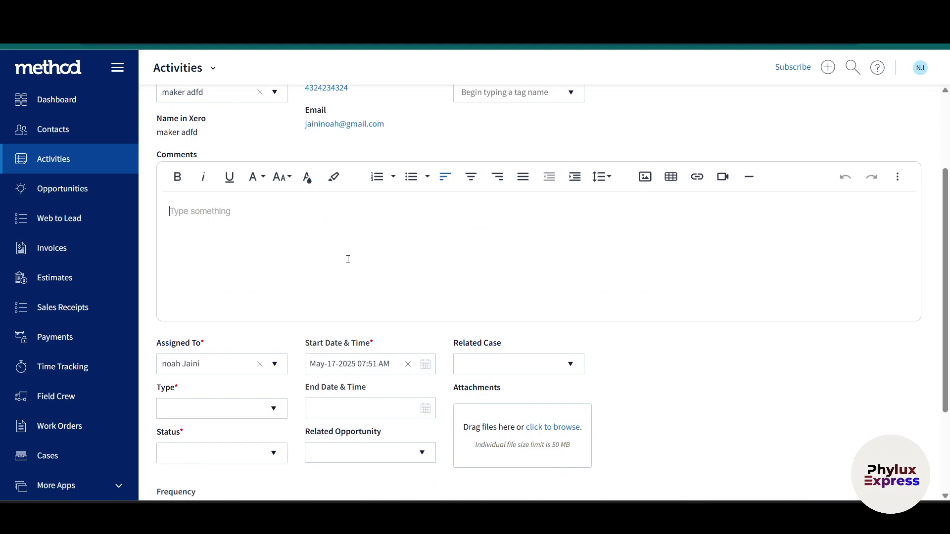
pyautogui.write('fafadsfasdf')
# Step: Set the activity's type to Email Incoming and its status to Completed, and save the activity
pyautogui.scroll(-2, 348, 259)
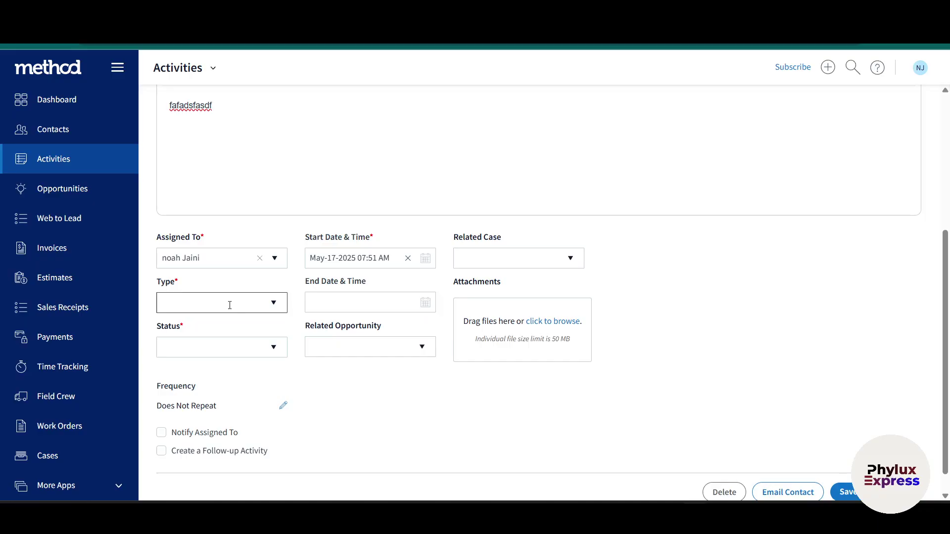
pyautogui.click(274, 303)
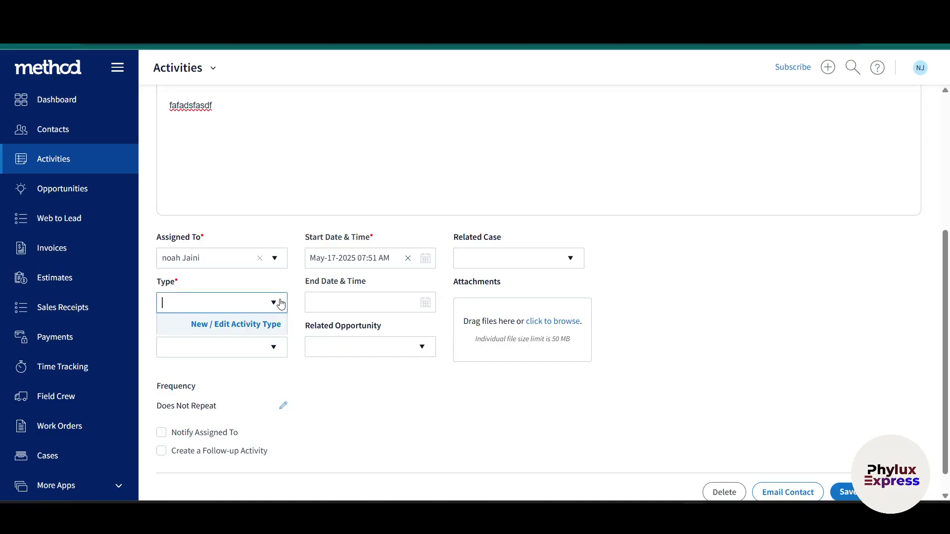
pyautogui.click(224, 346)
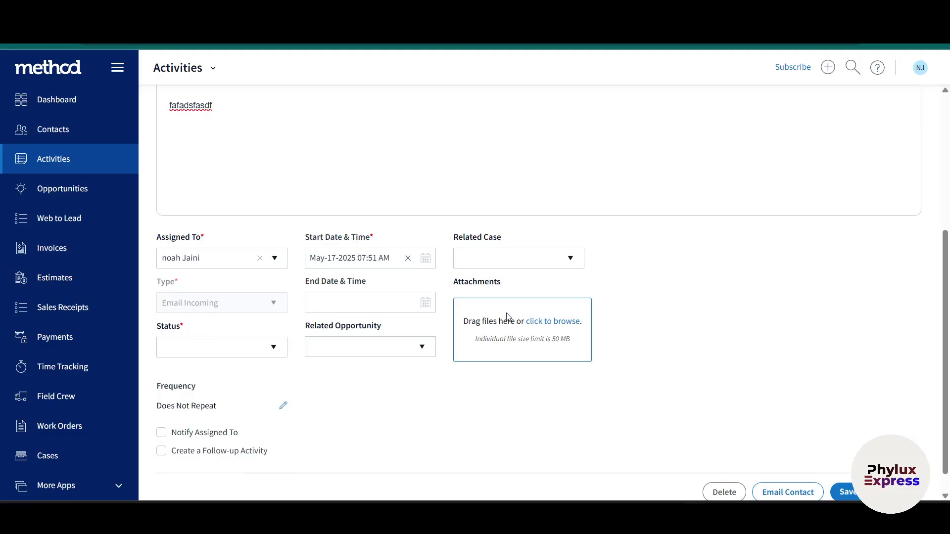
pyautogui.click(569, 258)
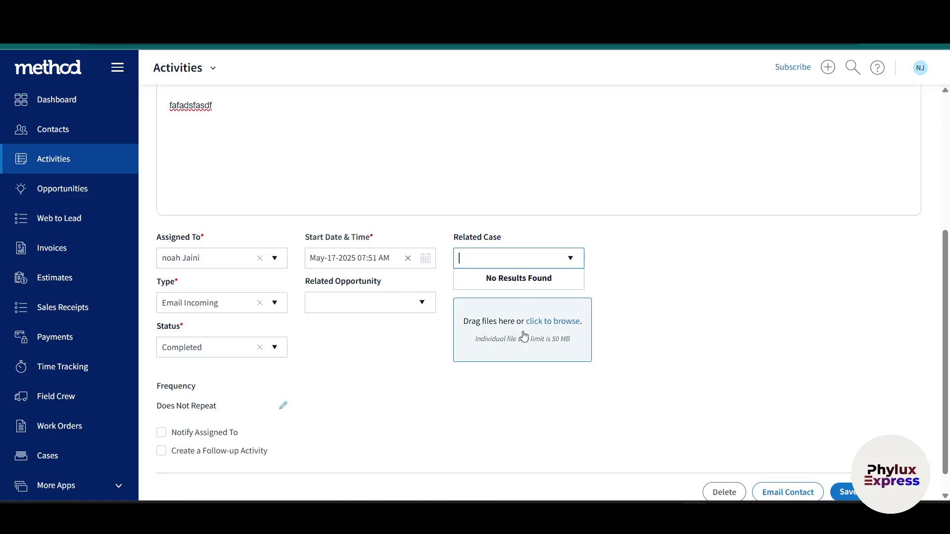
pyautogui.click(736, 400)
pyautogui.scroll(-1, 735, 400)
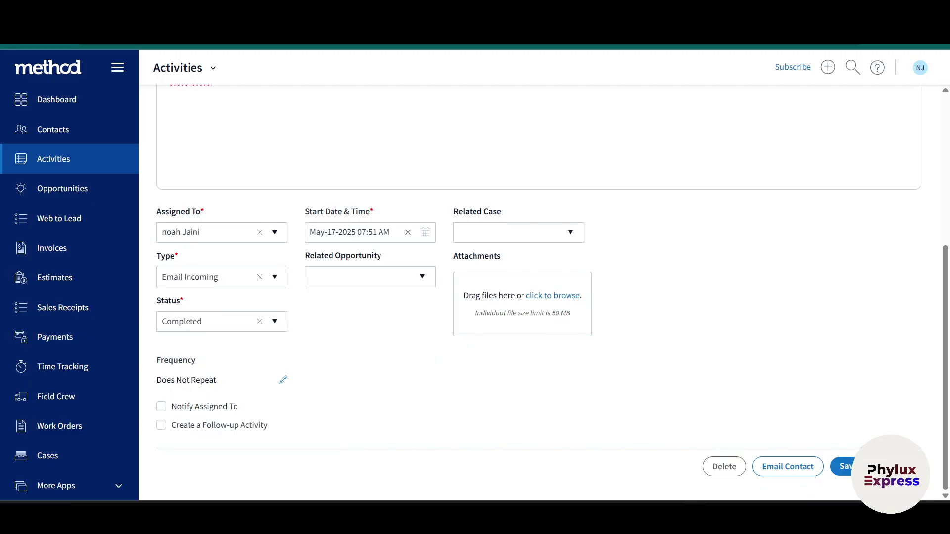
pyautogui.click(873, 467)
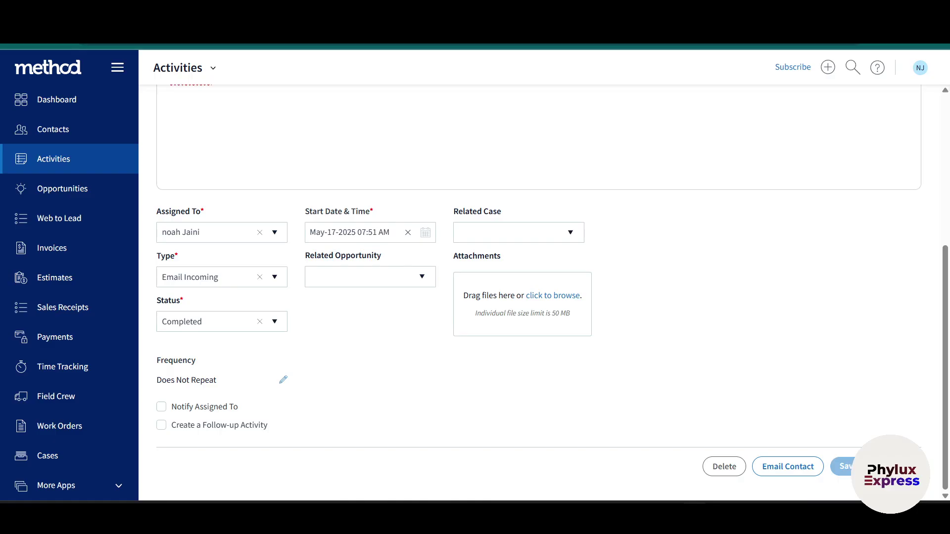